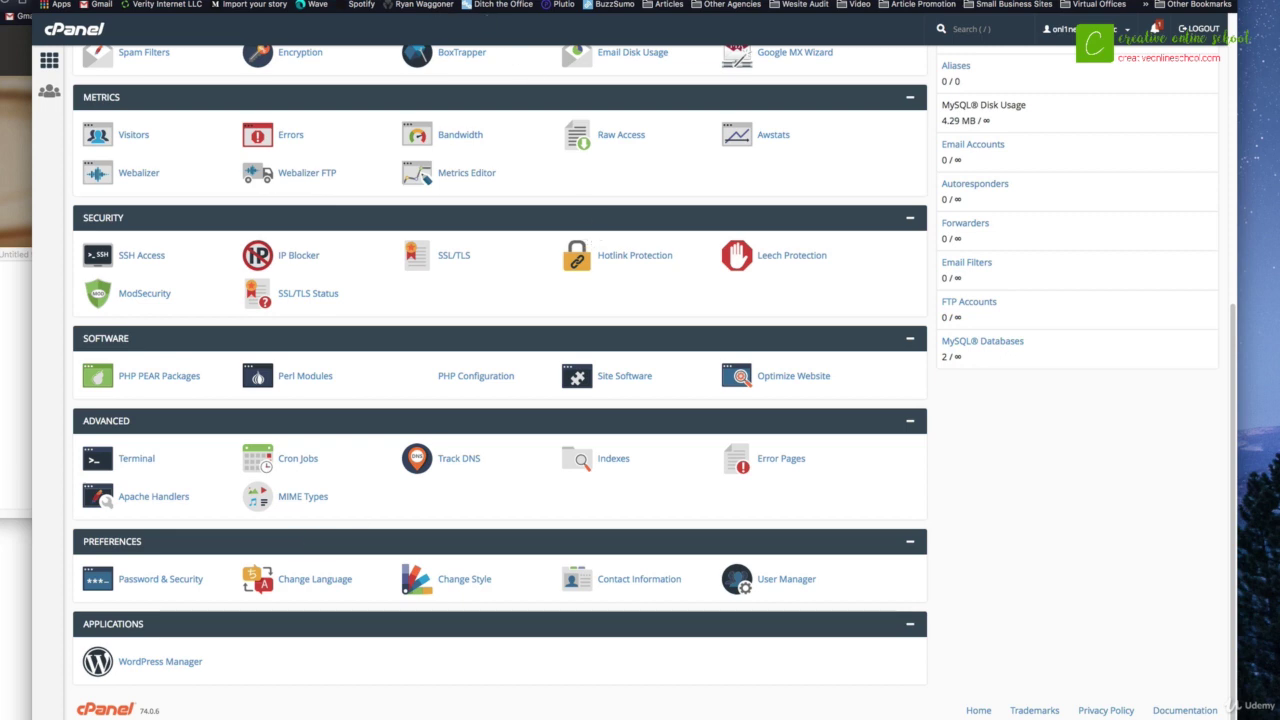
Step: On wordpress.org, go to the Get WordPress page offering version 4.9.8
{"action": "scroll", "coordinate": [359, 284], "scroll_direction": "up", "scroll_amount": 3}
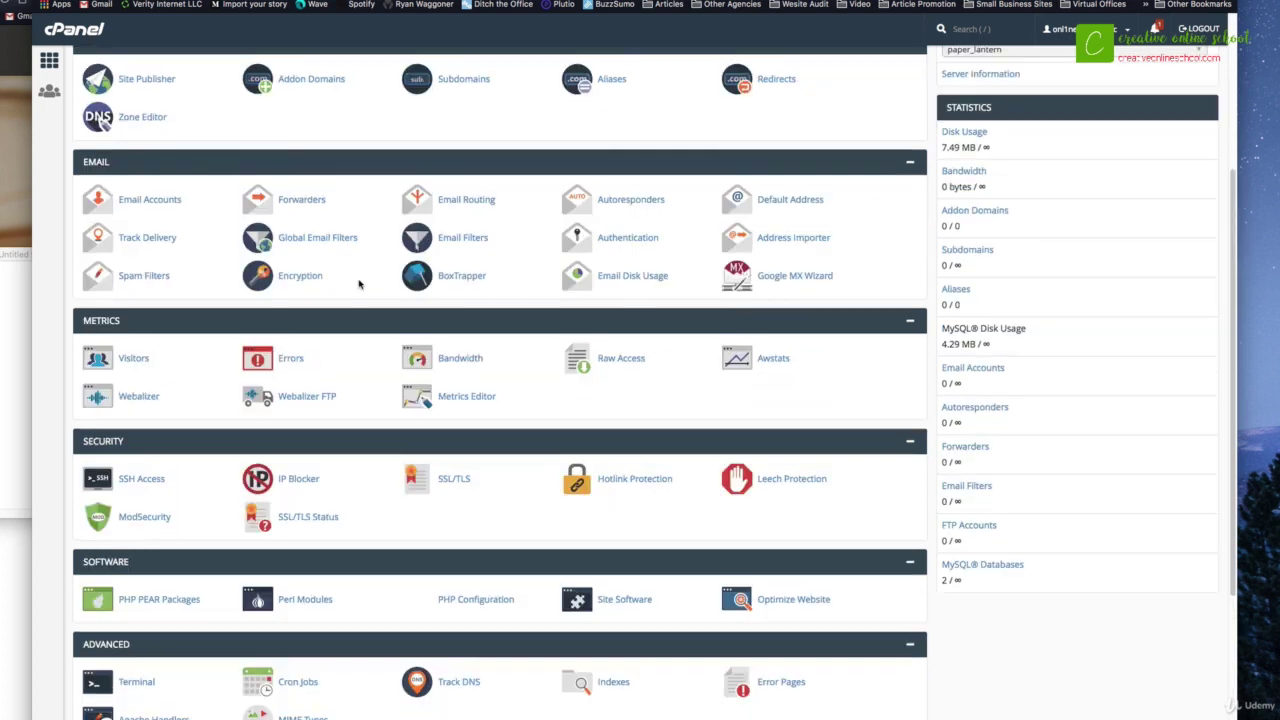
{"action": "scroll", "coordinate": [359, 284], "scroll_direction": "up", "scroll_amount": 3}
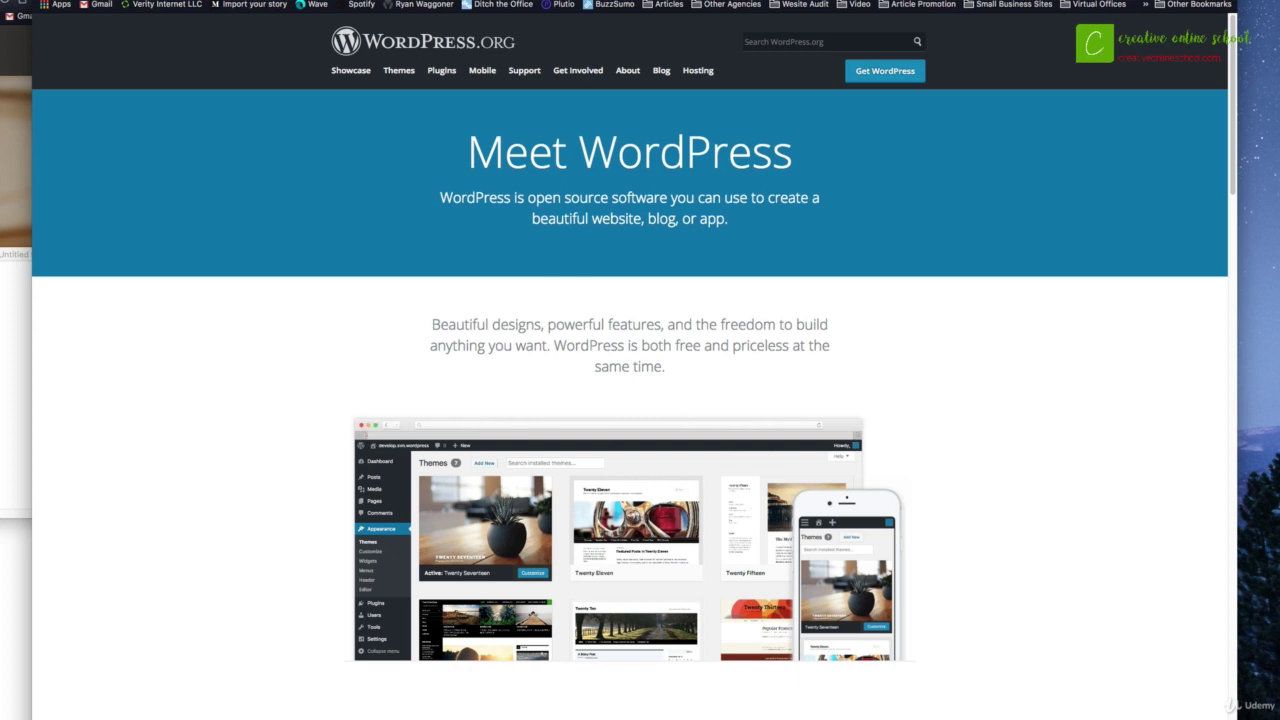
{"action": "key", "text": "super+l"}
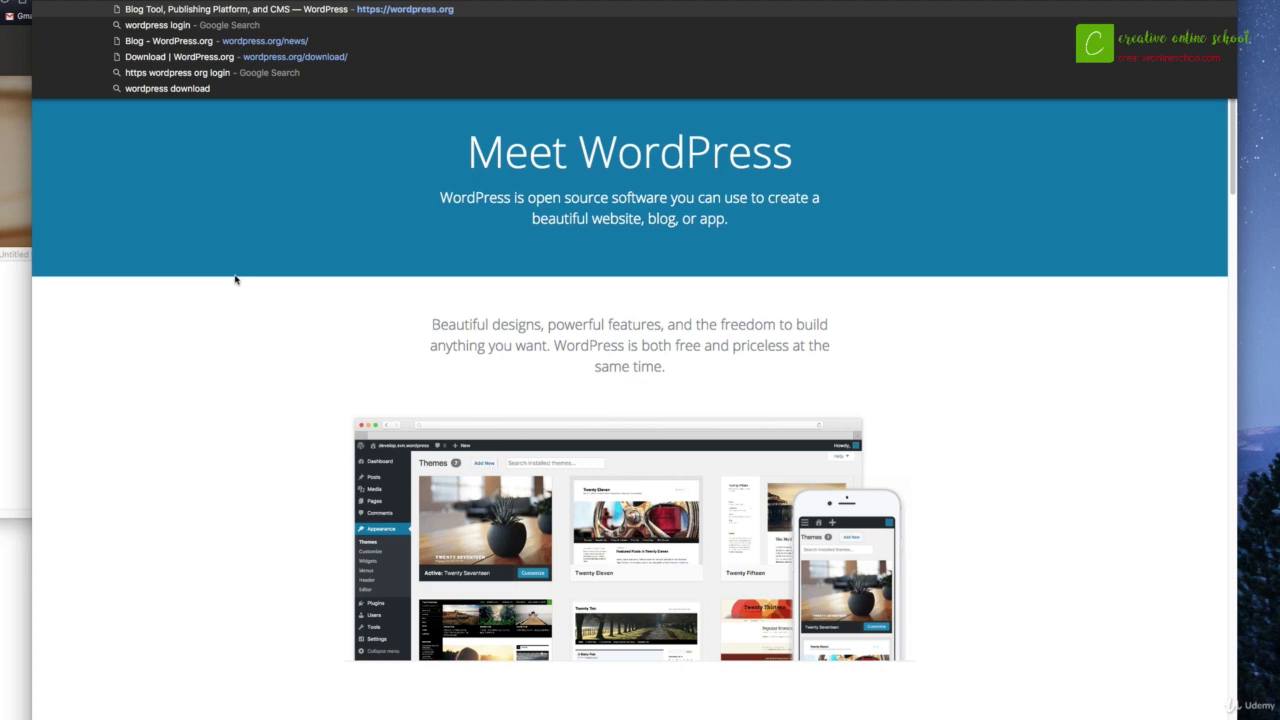
{"action": "left_click", "coordinate": [291, 350]}
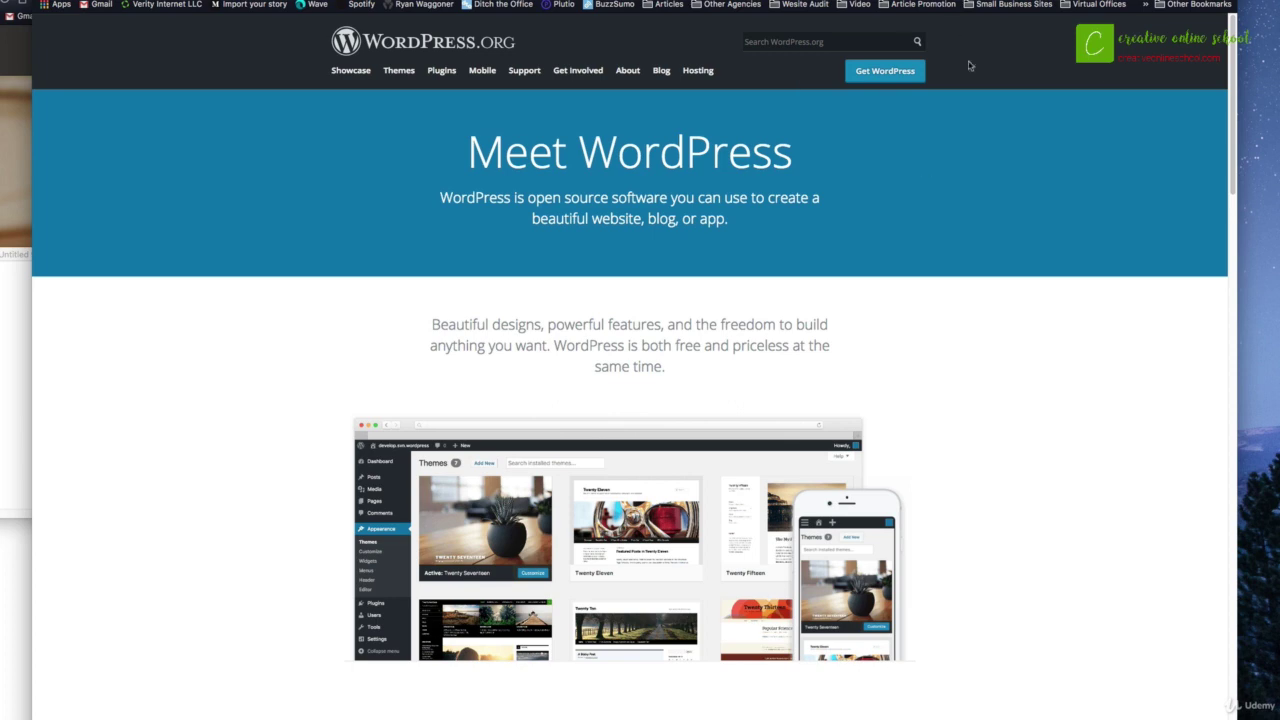
{"action": "left_click", "coordinate": [869, 71]}
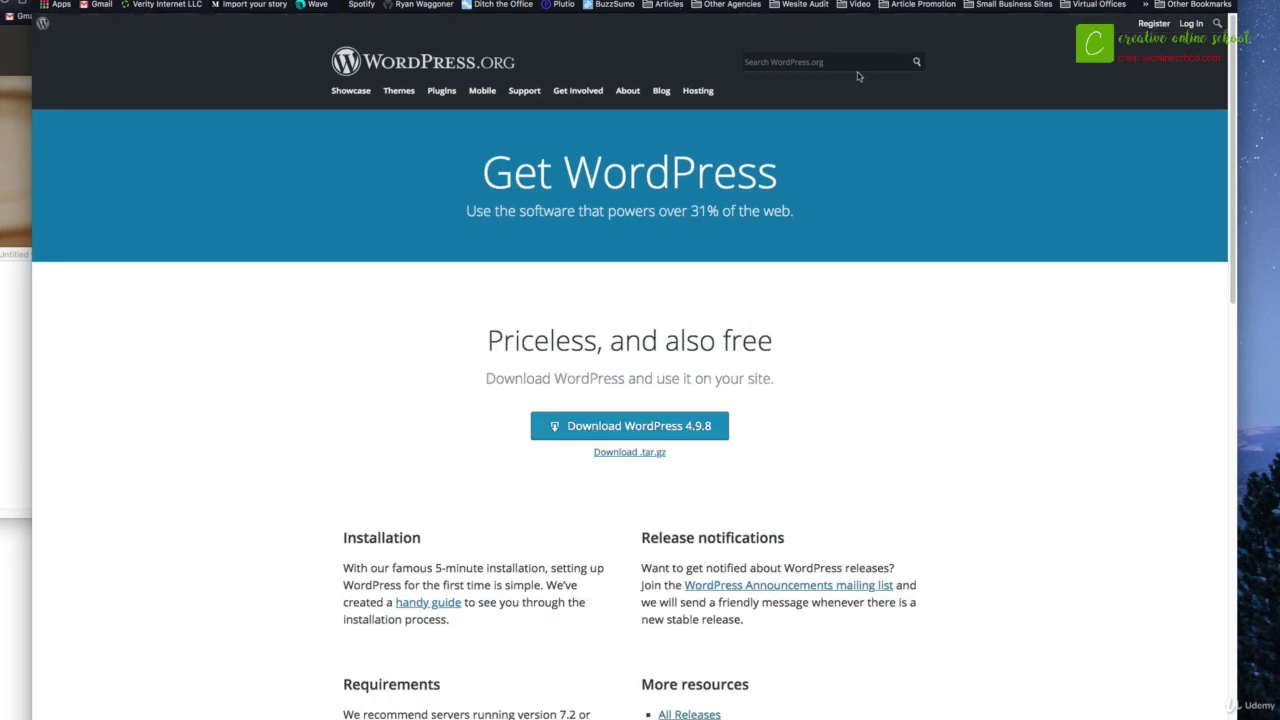
Step: Download WordPress 4.9.8 and save the package to the Desktop folder
{"action": "left_click", "coordinate": [640, 428]}
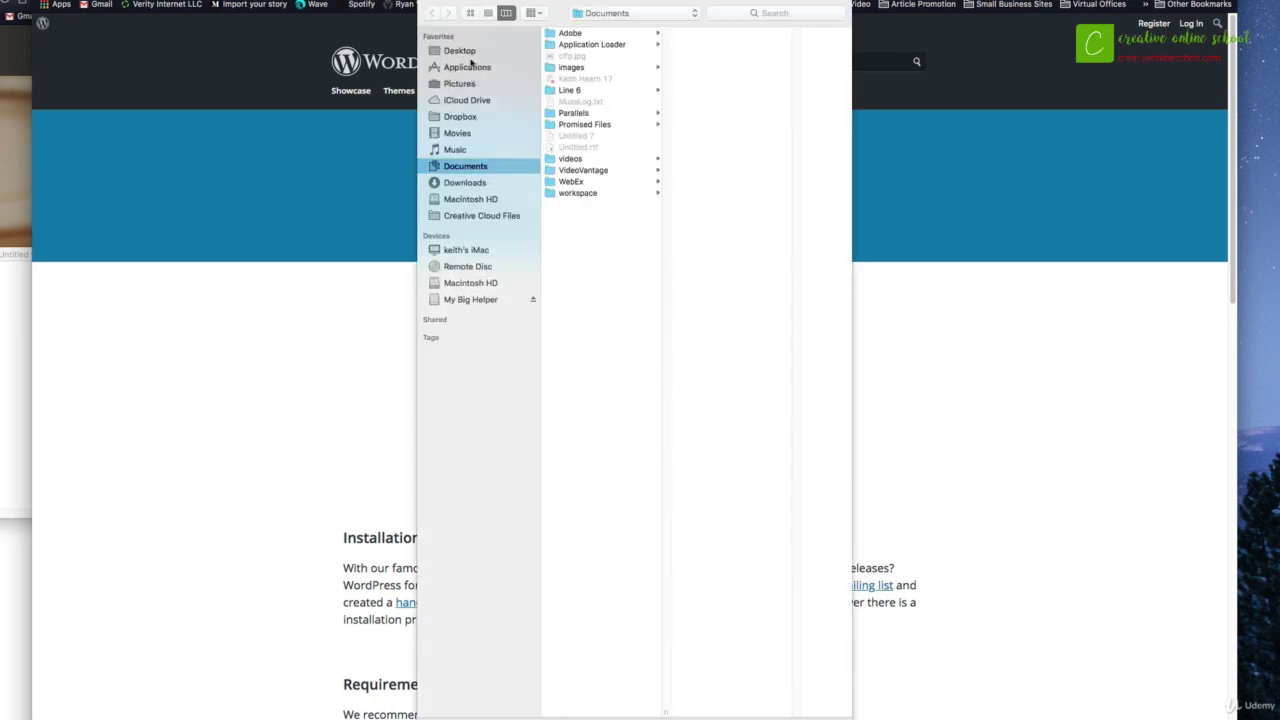
{"action": "left_click", "coordinate": [471, 51]}
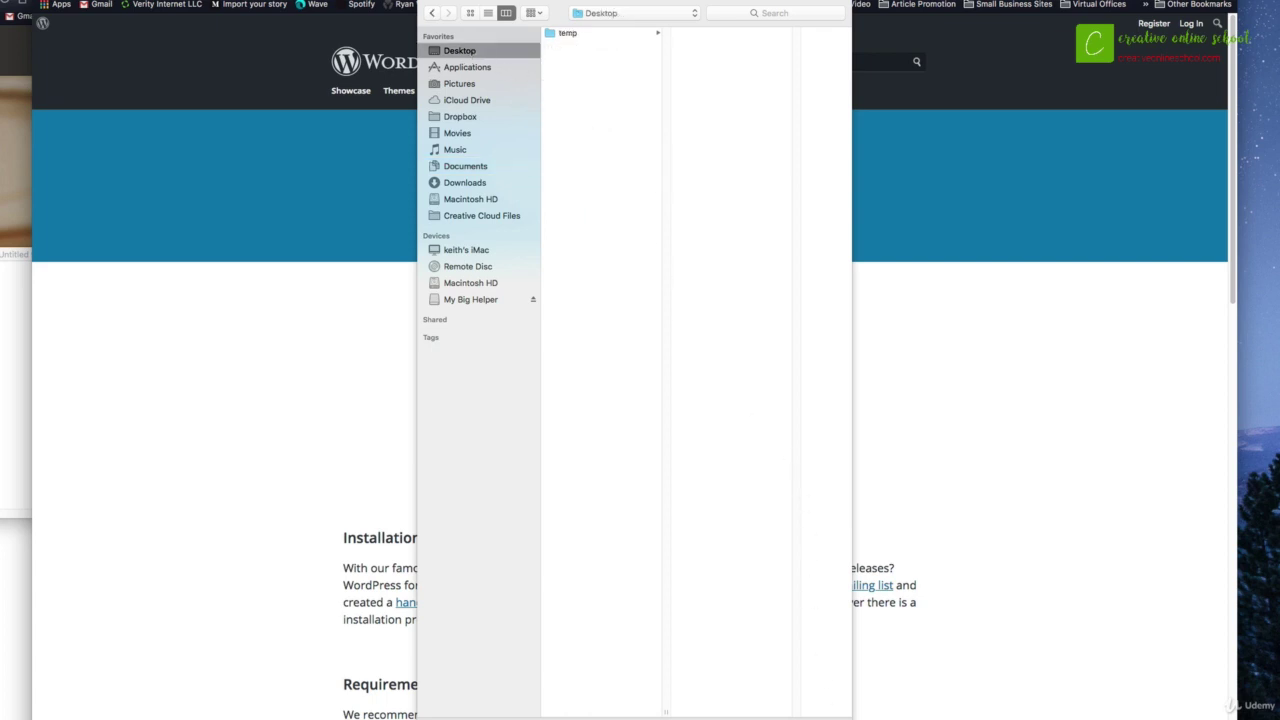
{"action": "left_click", "coordinate": [825, 718]}
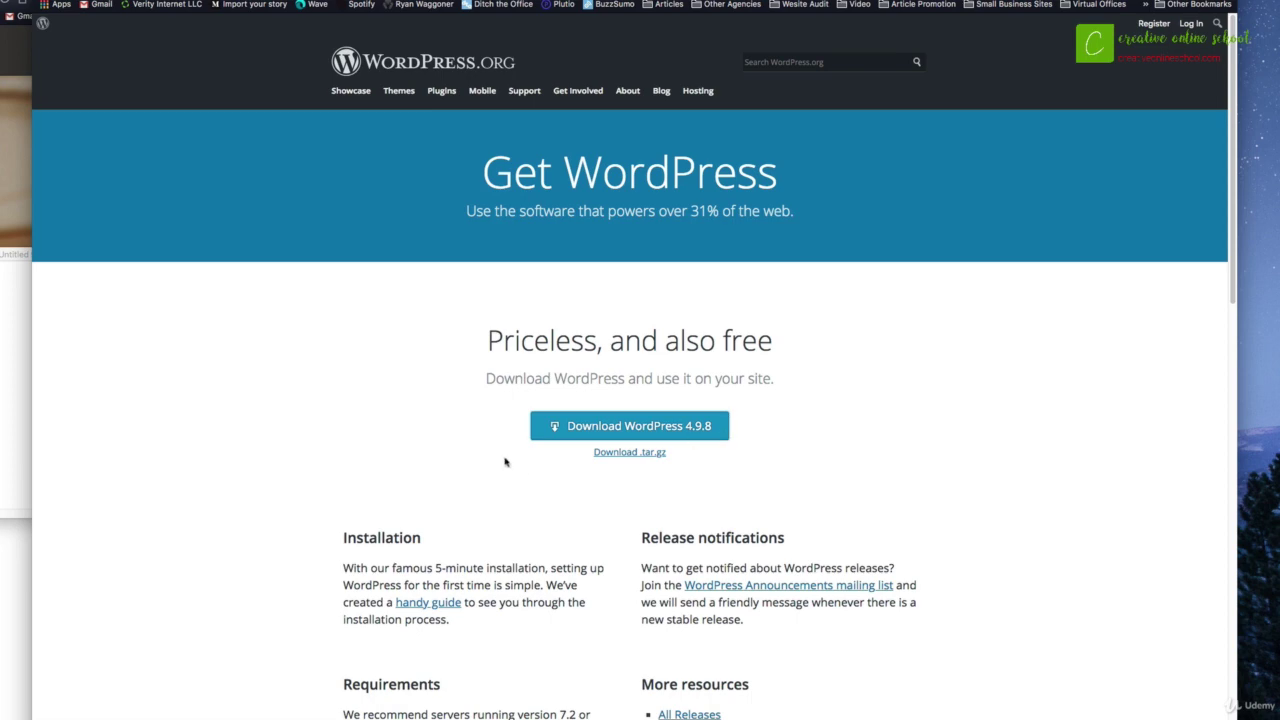
Step: Scroll the WordPress download page, then return to the cPanel home dashboard
{"action": "scroll", "coordinate": [545, 468], "scroll_direction": "down", "scroll_amount": 3}
{"action": "scroll", "coordinate": [545, 468], "scroll_direction": "up", "scroll_amount": 3}
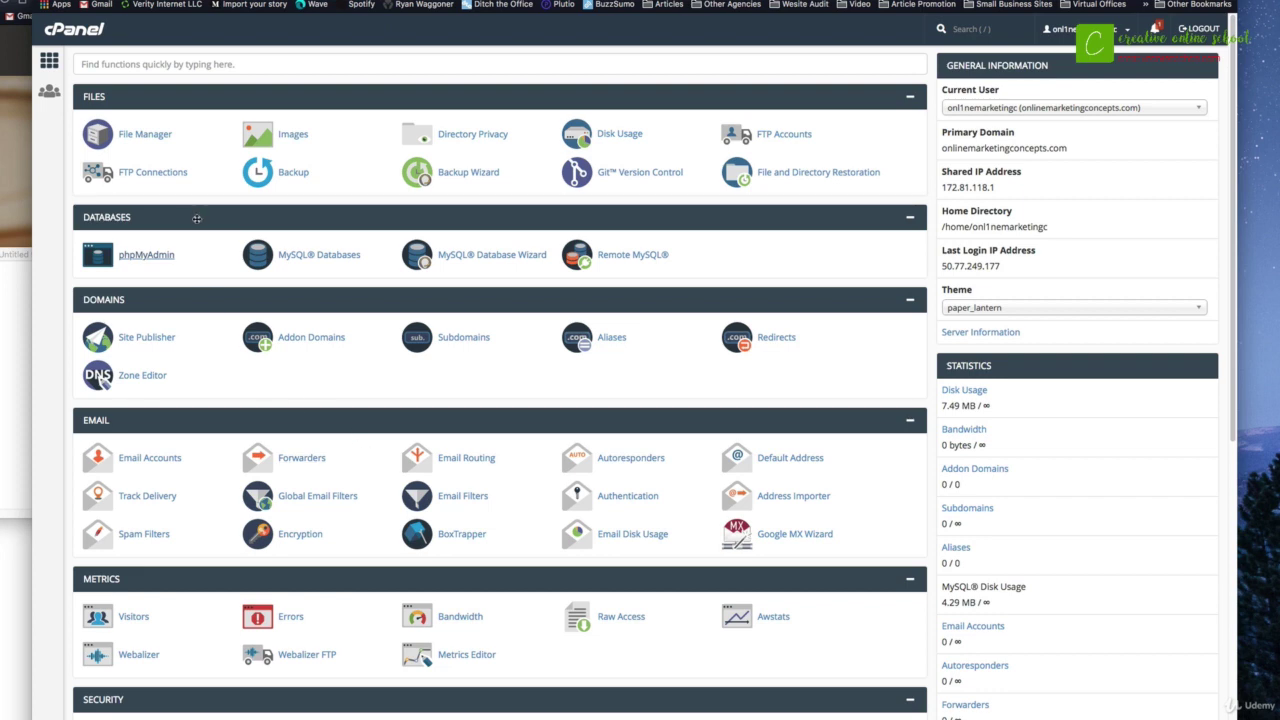
Step: Open cPanel's File Manager from the Files section
{"action": "left_click", "coordinate": [153, 146]}
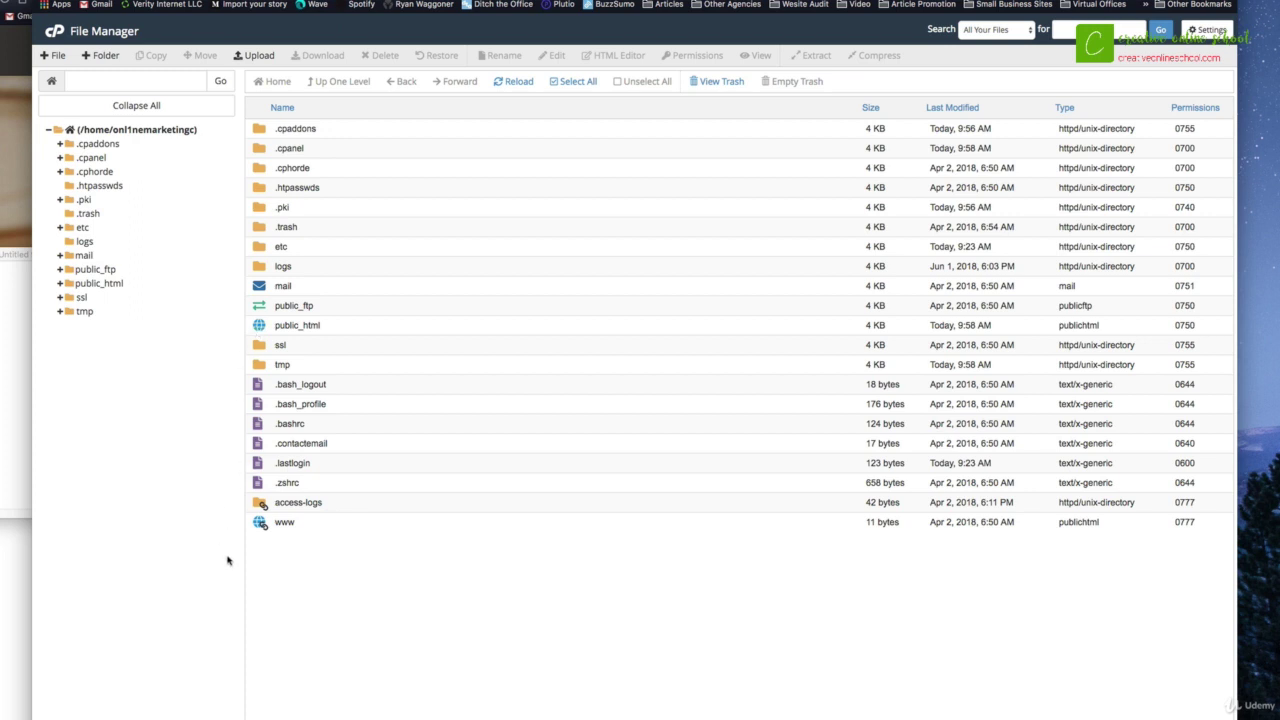
Step: Open the public_html folder, which holds only cgi-bin
{"action": "left_click", "coordinate": [276, 522]}
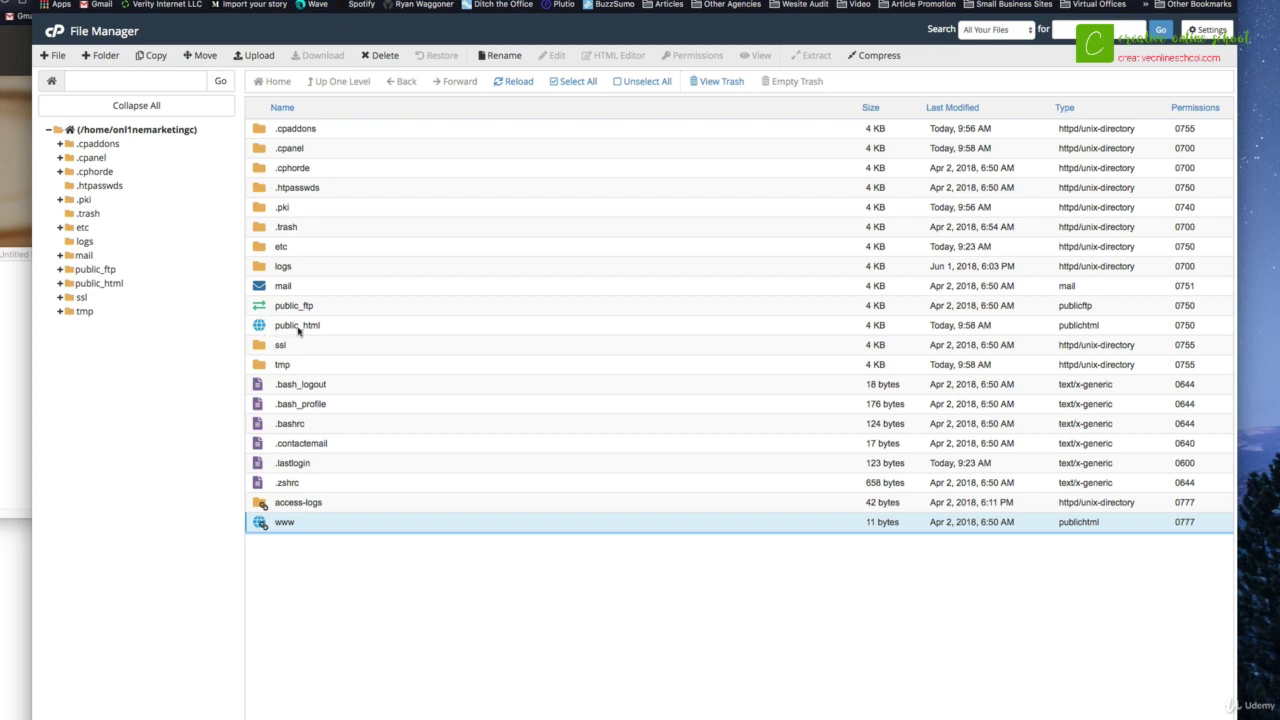
{"action": "double_click", "coordinate": [260, 326]}
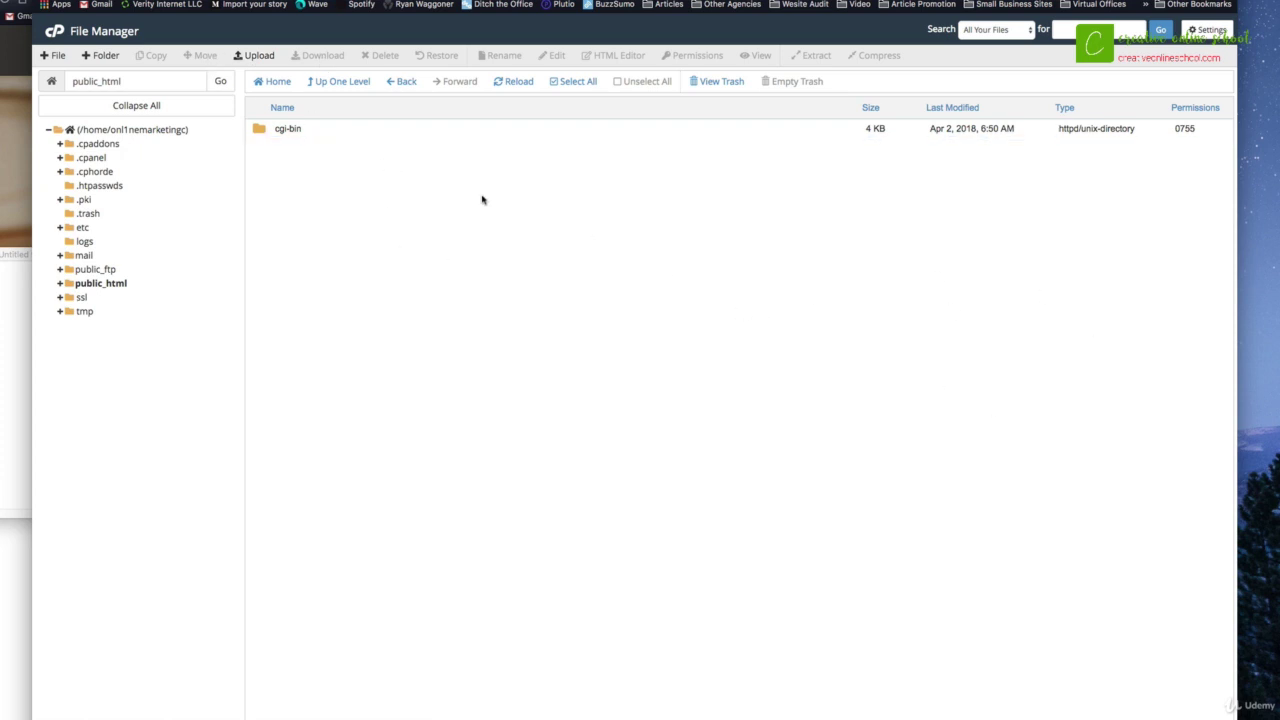
Step: Upload wordpress-4.9.8.zip (9.06 MB) to public_html and return to the file listing
{"action": "left_click", "coordinate": [260, 57]}
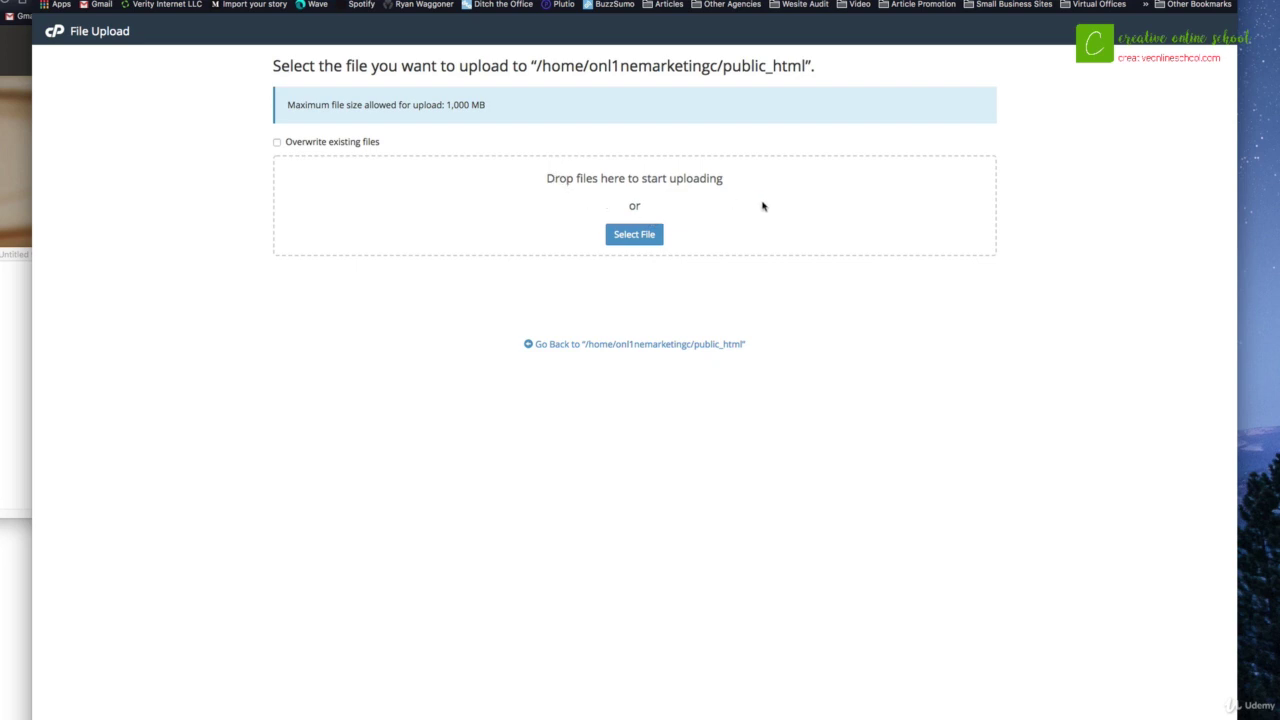
{"action": "left_click_drag", "start_coordinate": [1279, 185], "coordinate": [894, 197]}
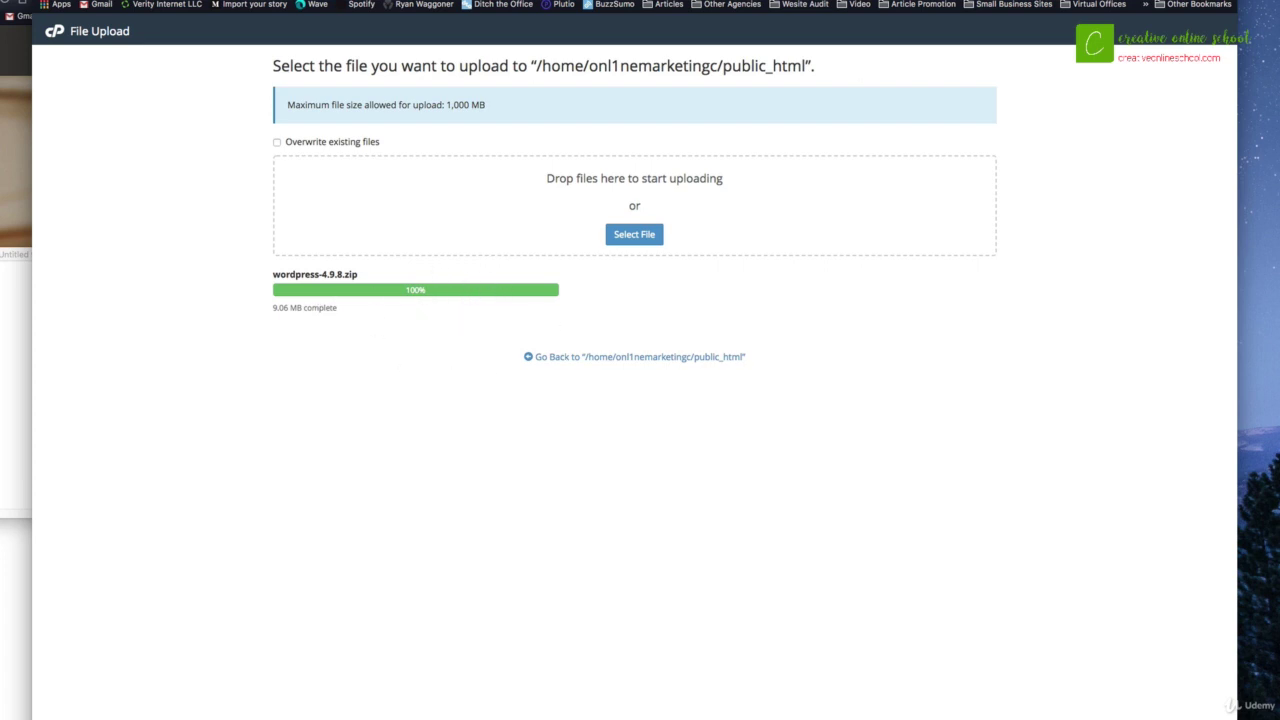
{"action": "key", "text": "super+w"}
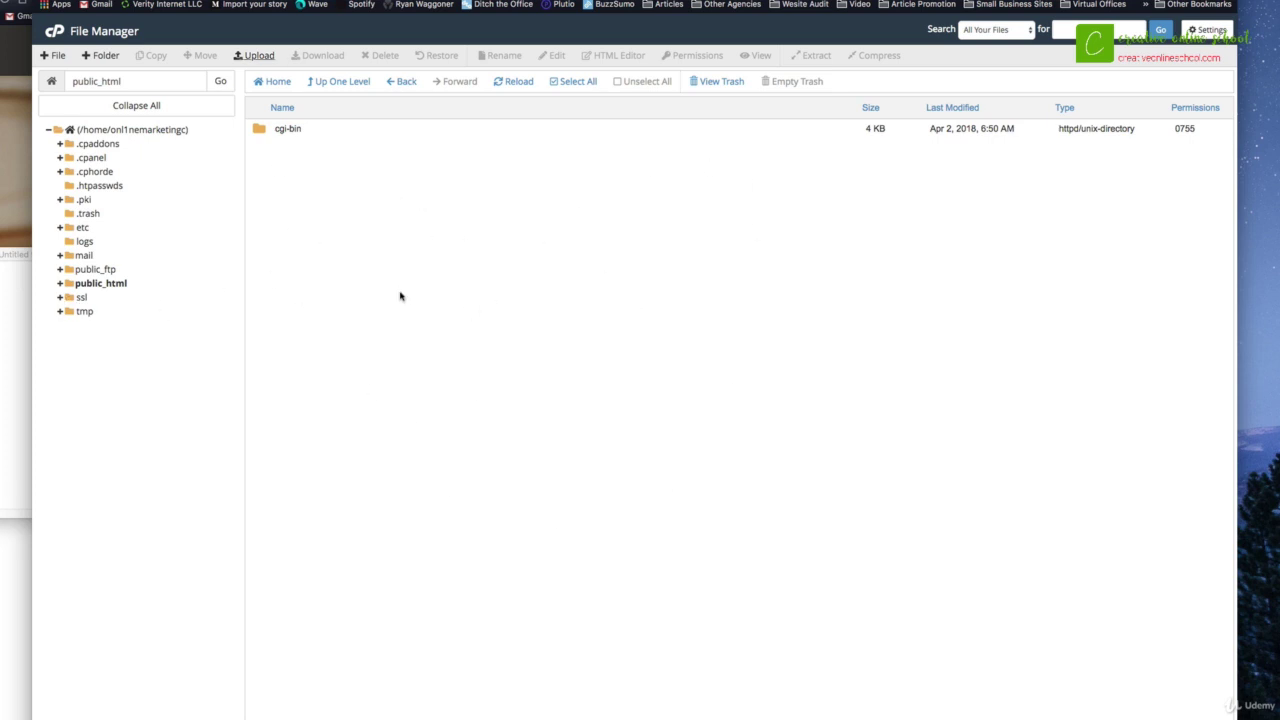
Step: Reload public_html so wordpress-4.9.8.zip appears, and select the archive
{"action": "left_click", "coordinate": [59, 286]}
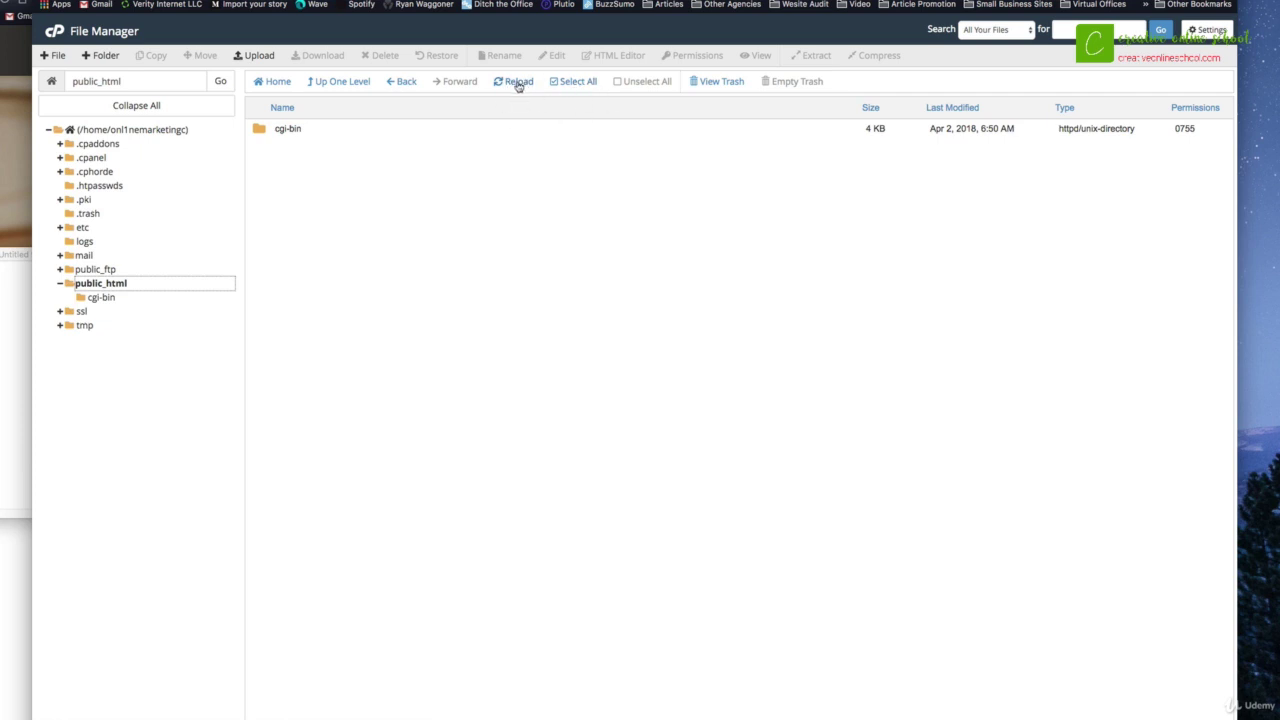
{"action": "left_click", "coordinate": [508, 88]}
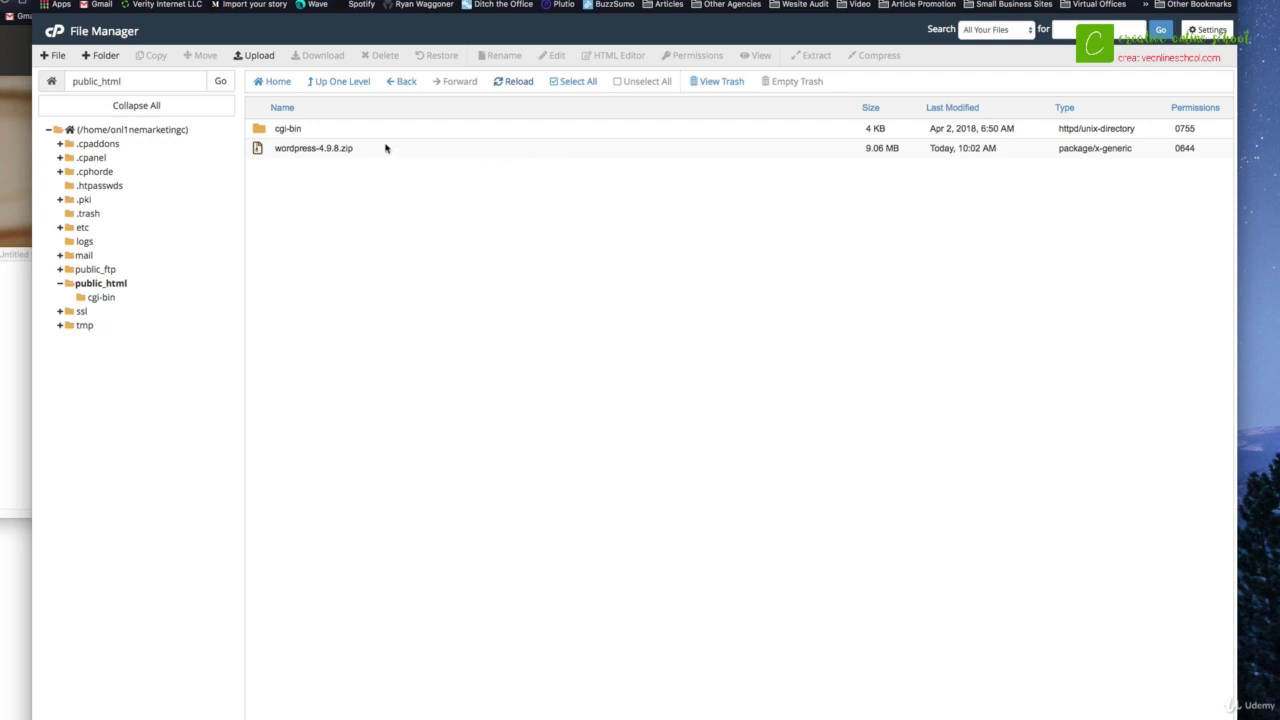
{"action": "left_click", "coordinate": [385, 148]}
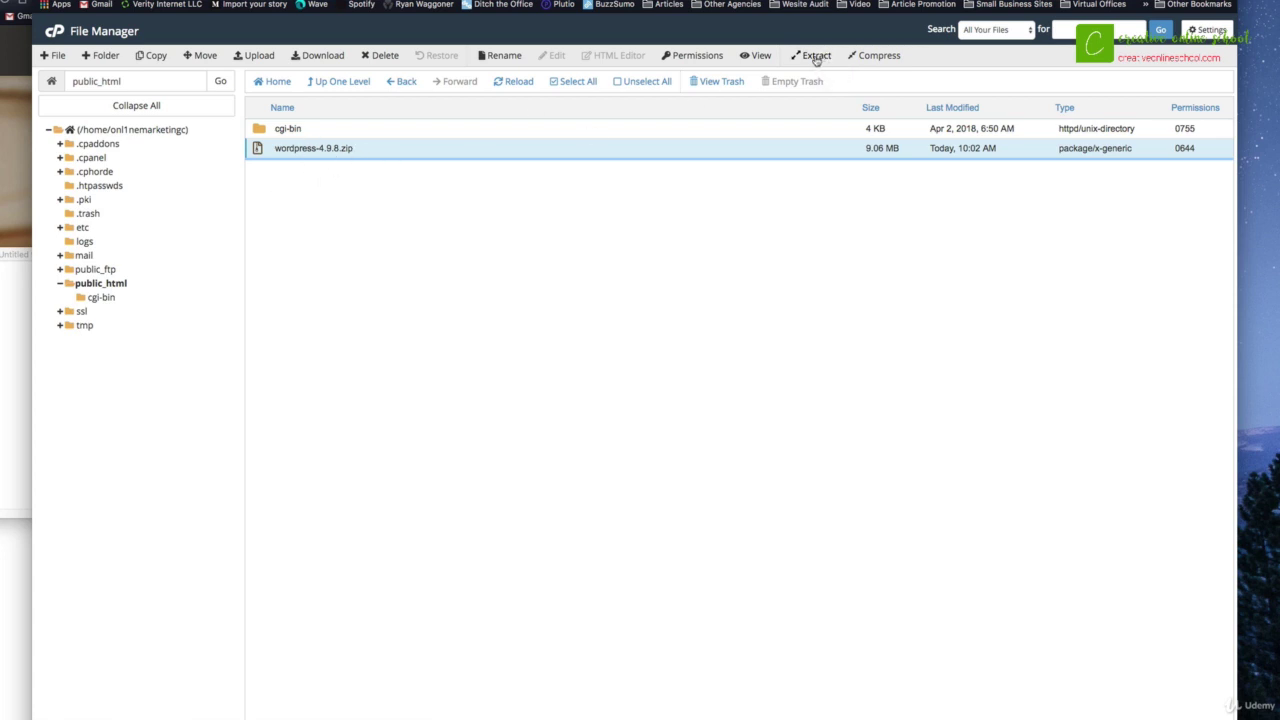
Step: Extract wordpress-4.9.8.zip into /public_html, creating a wordpress folder
{"action": "left_click", "coordinate": [816, 56]}
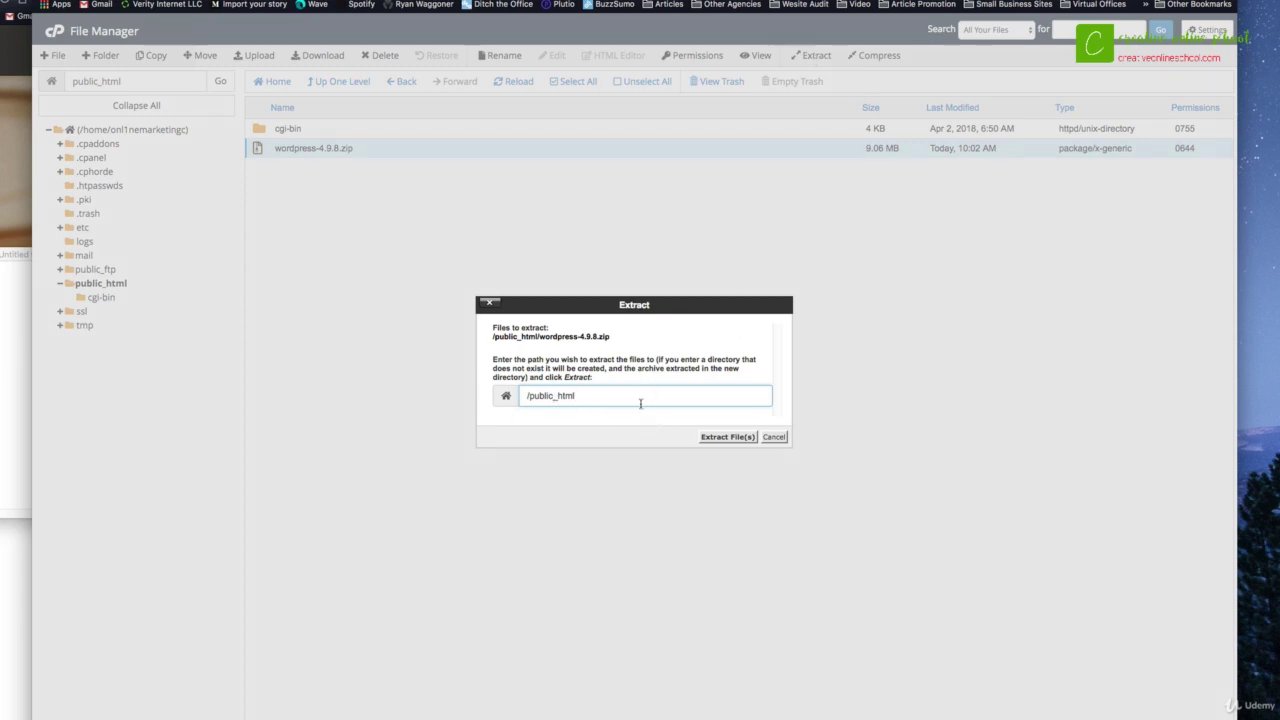
{"action": "left_click", "coordinate": [727, 437]}
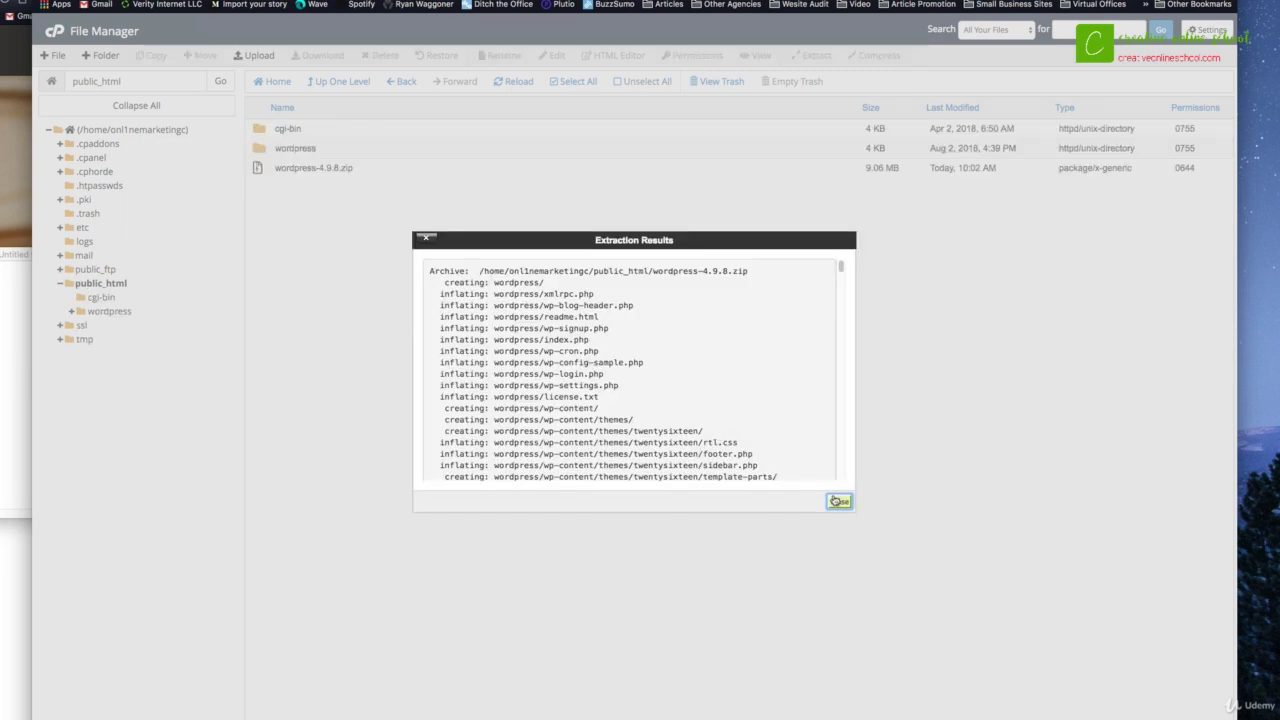
{"action": "left_click", "coordinate": [839, 501]}
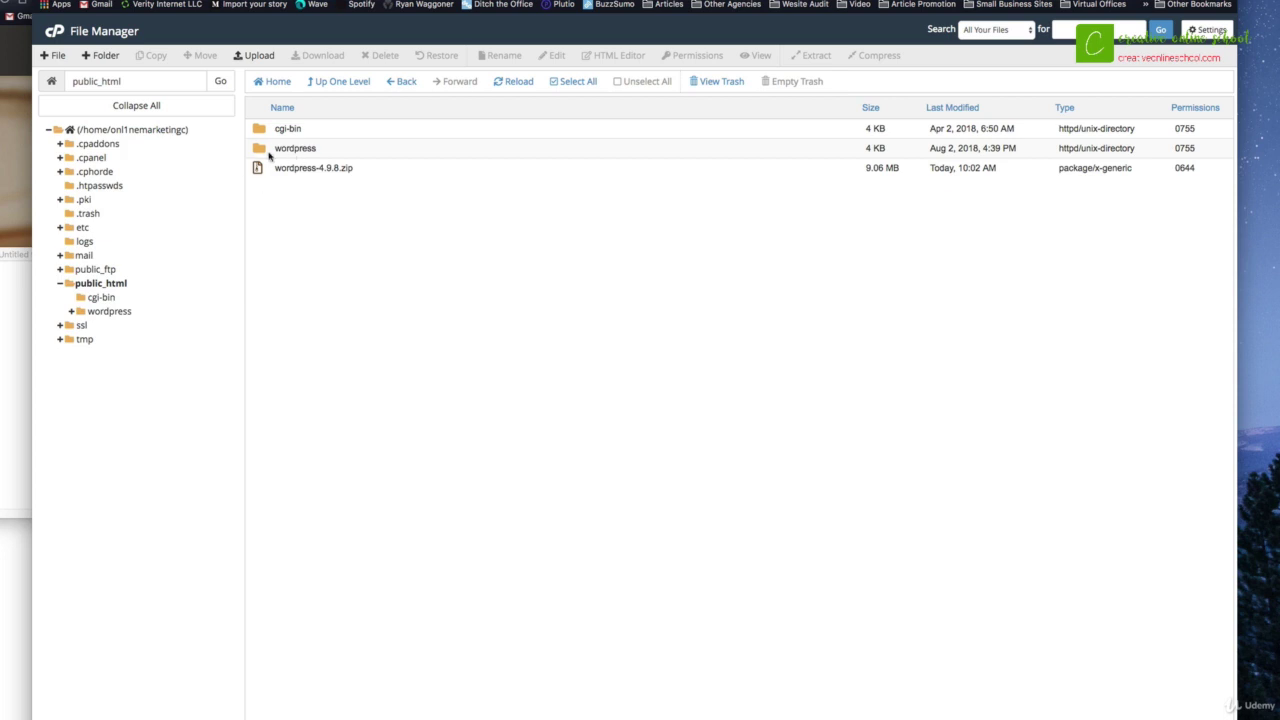
Step: Move everything inside the wordpress folder up one level into public_html
{"action": "double_click", "coordinate": [259, 150]}
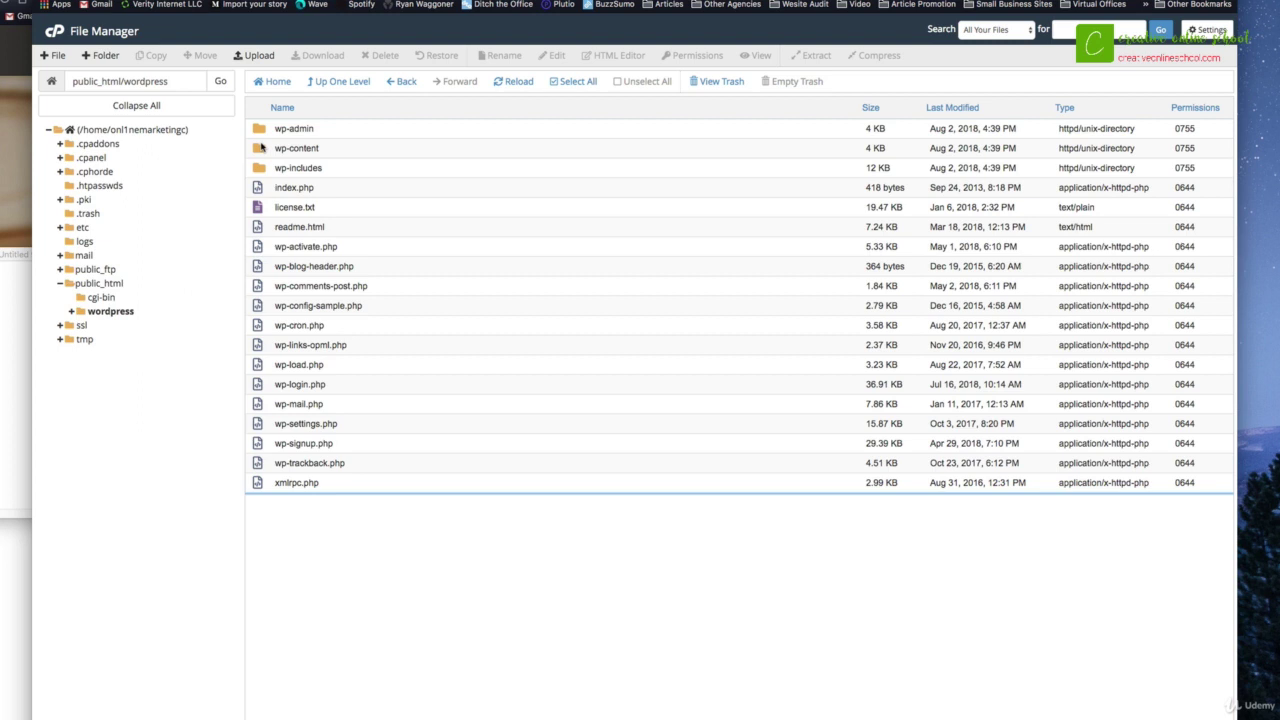
{"action": "left_click", "coordinate": [582, 82]}
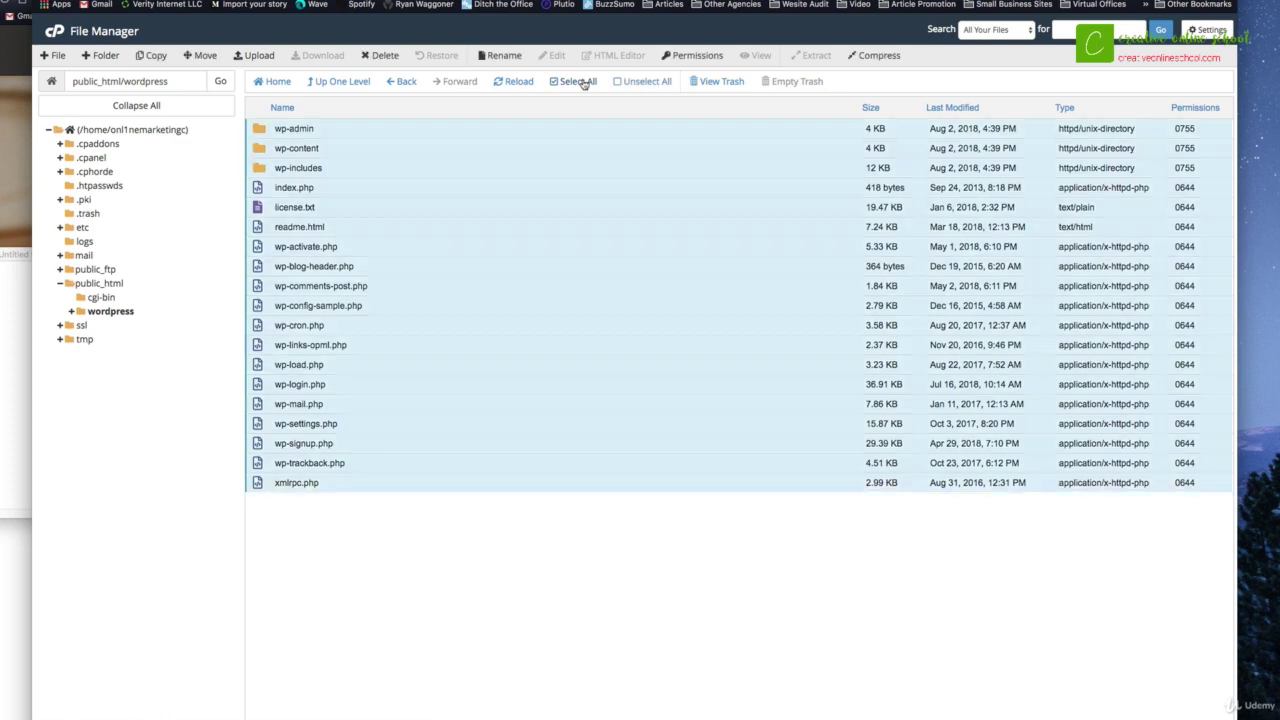
{"action": "left_click", "coordinate": [199, 55]}
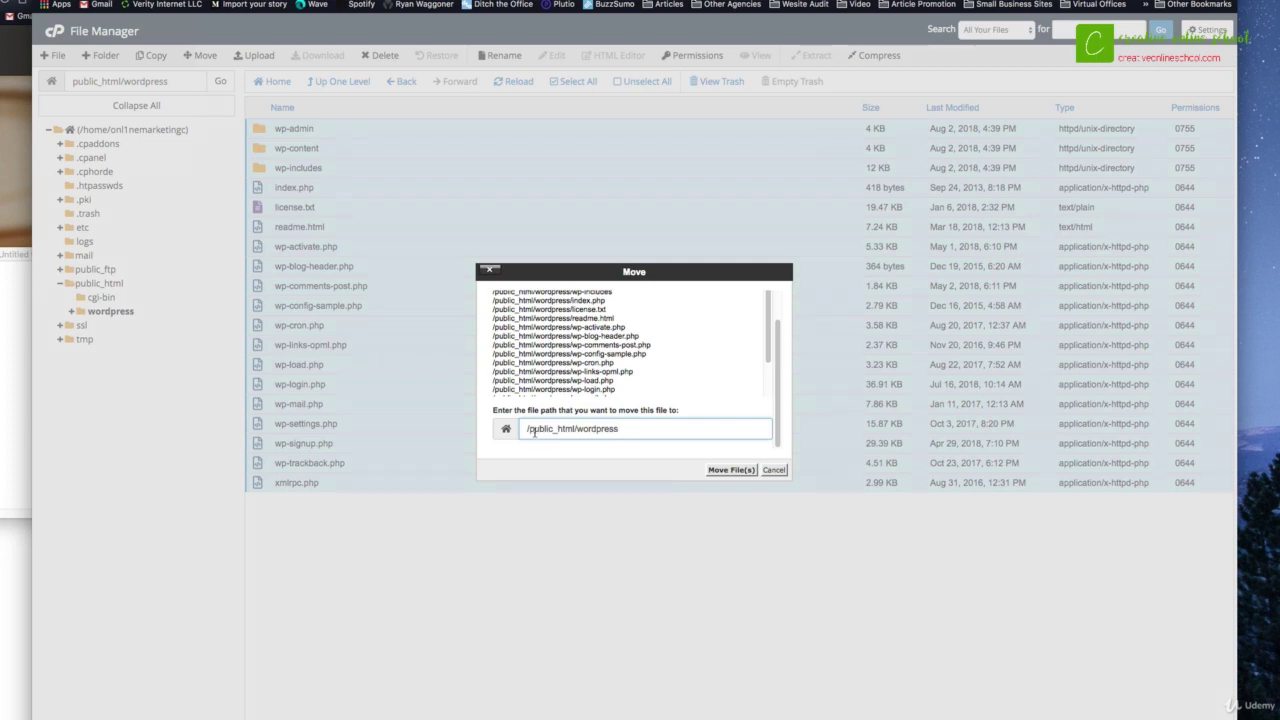
{"action": "double_click", "coordinate": [548, 428]}
{"action": "double_click", "coordinate": [595, 428]}
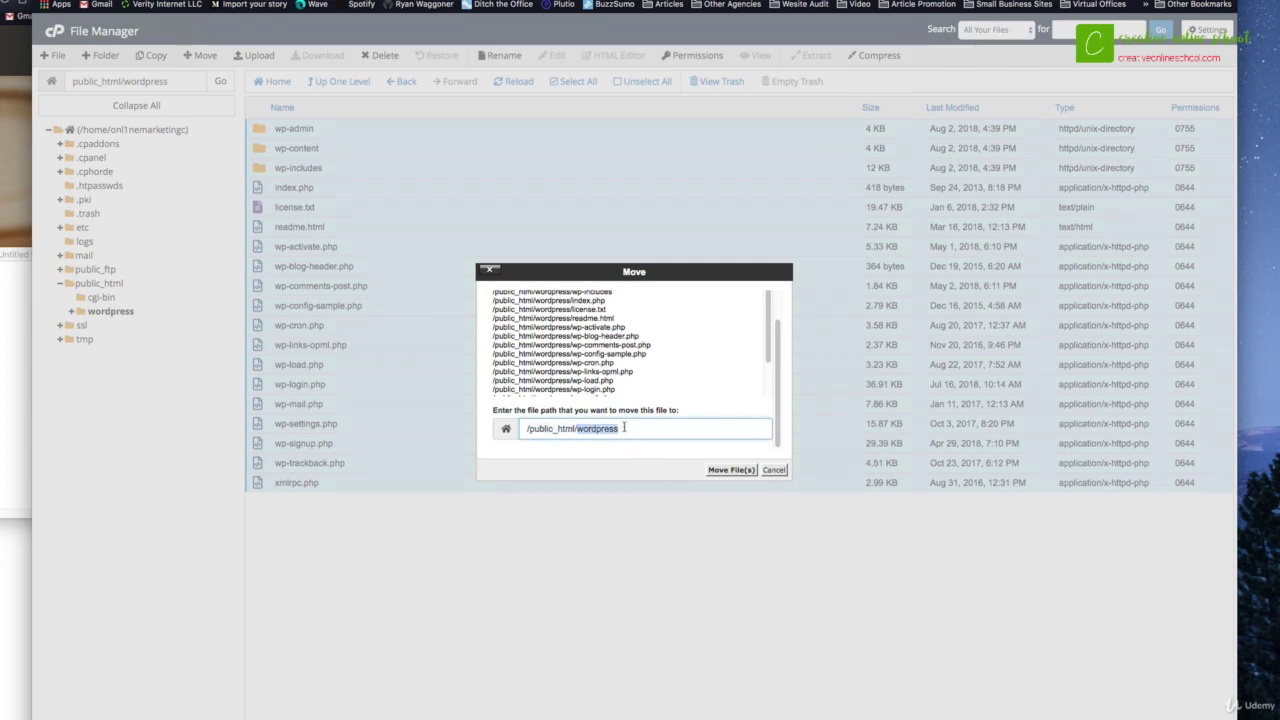
{"action": "key", "text": "BackSpace"}
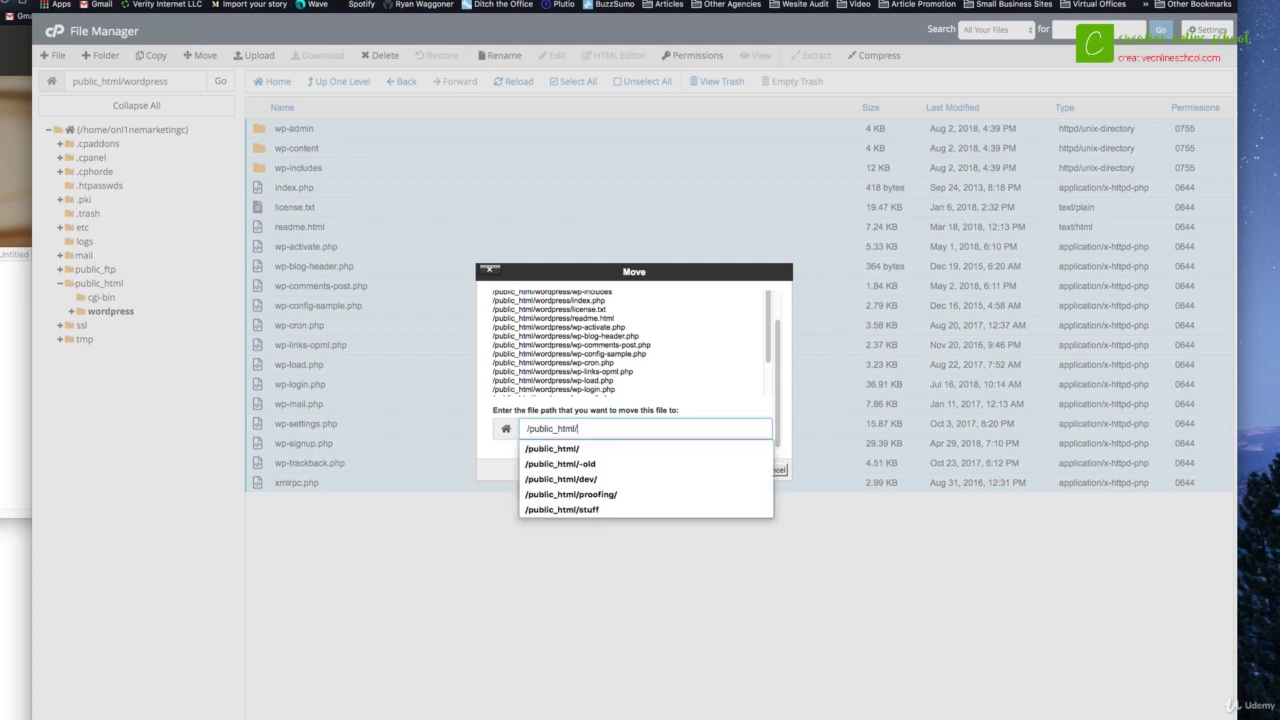
{"action": "key", "text": "Return"}
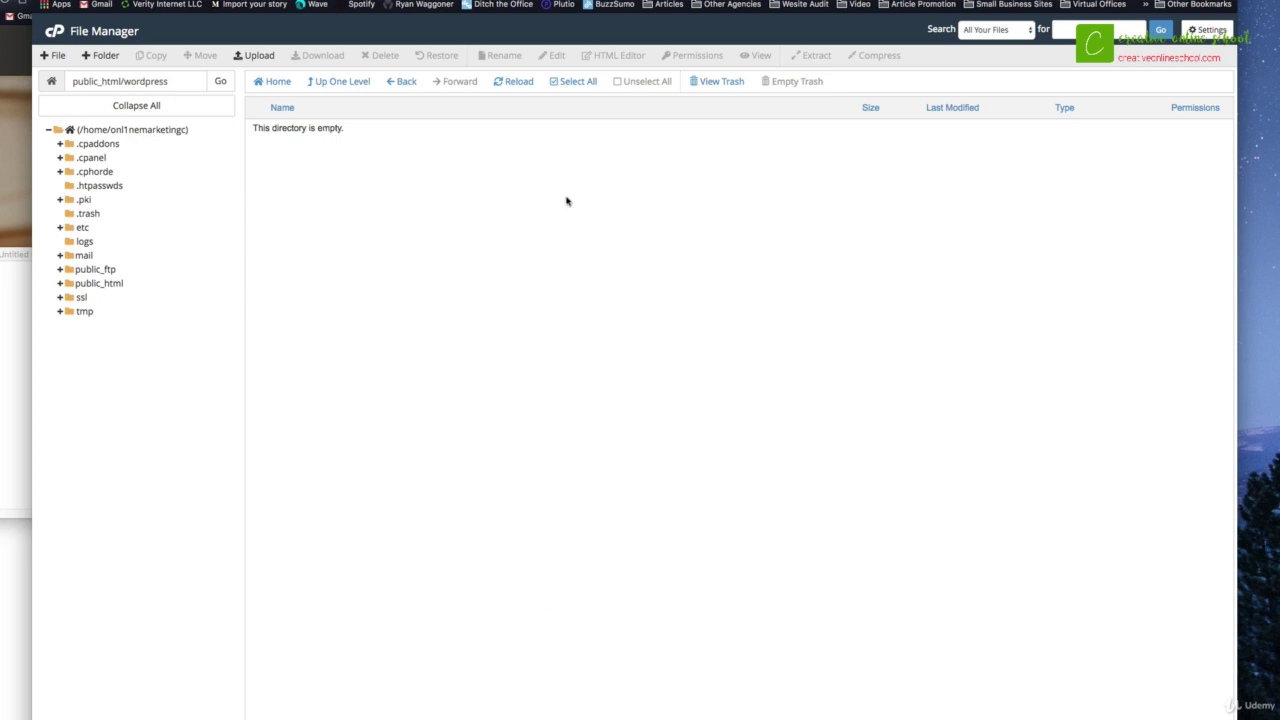
{"action": "left_click", "coordinate": [100, 284]}
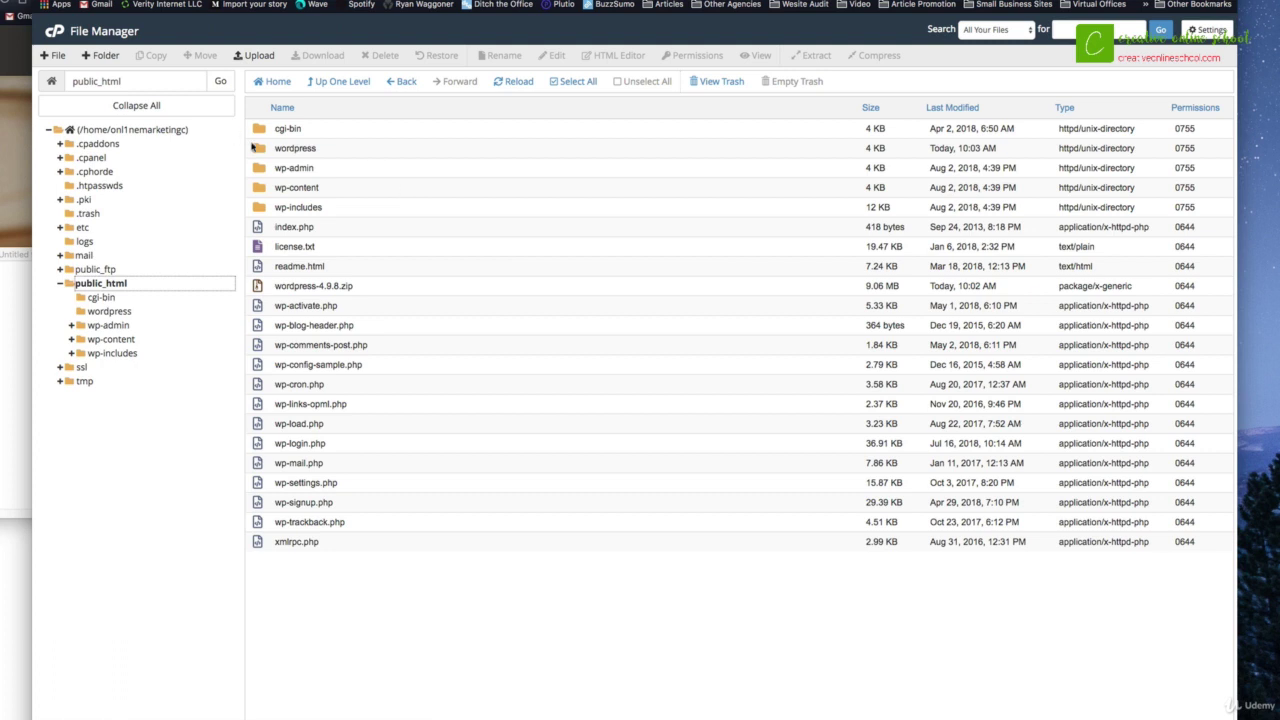
Step: Permanently delete the wordpress folder and wordpress-4.9.8.zip, skipping the trash
{"action": "left_click", "coordinate": [254, 148]}
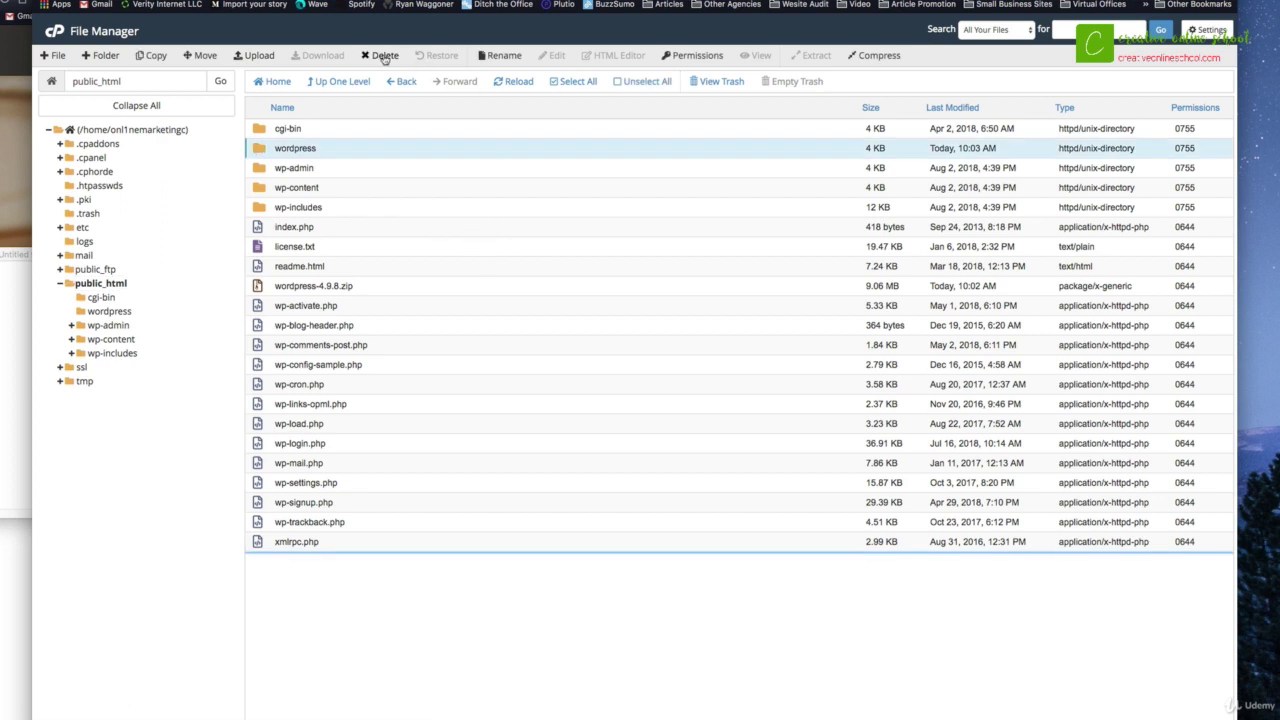
{"action": "left_click", "coordinate": [259, 288], "text": "super"}
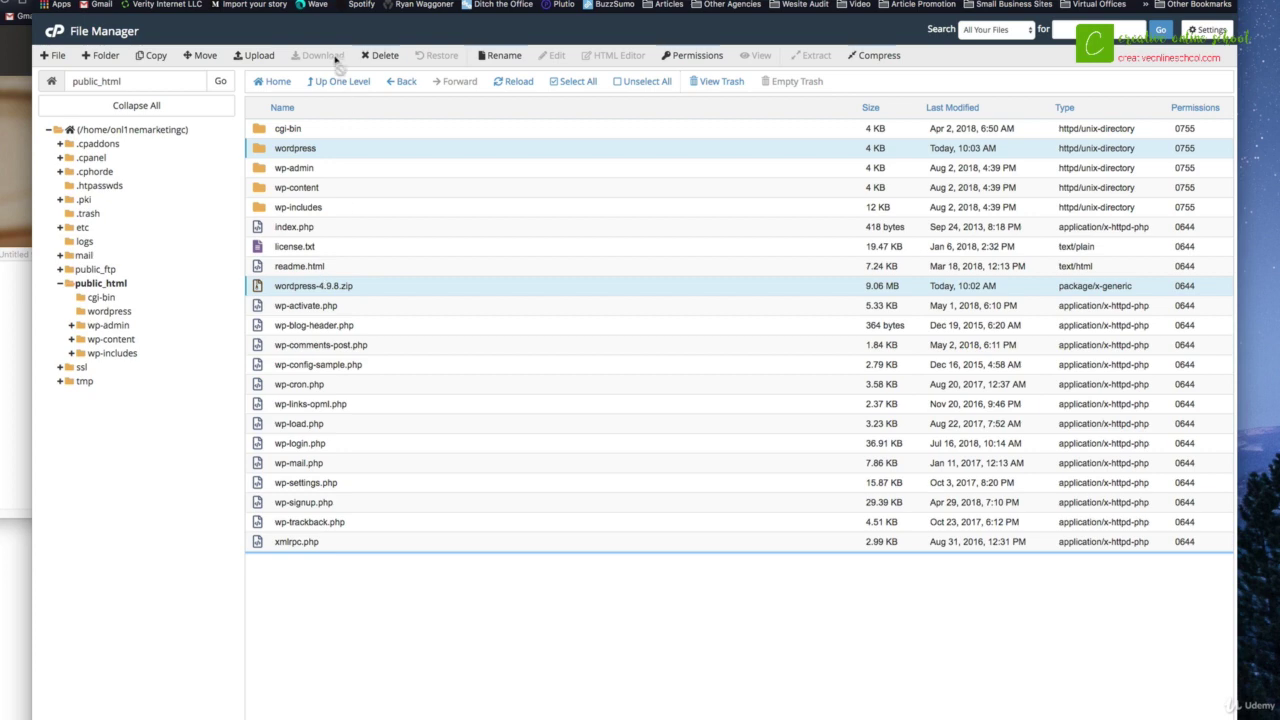
{"action": "left_click", "coordinate": [380, 56]}
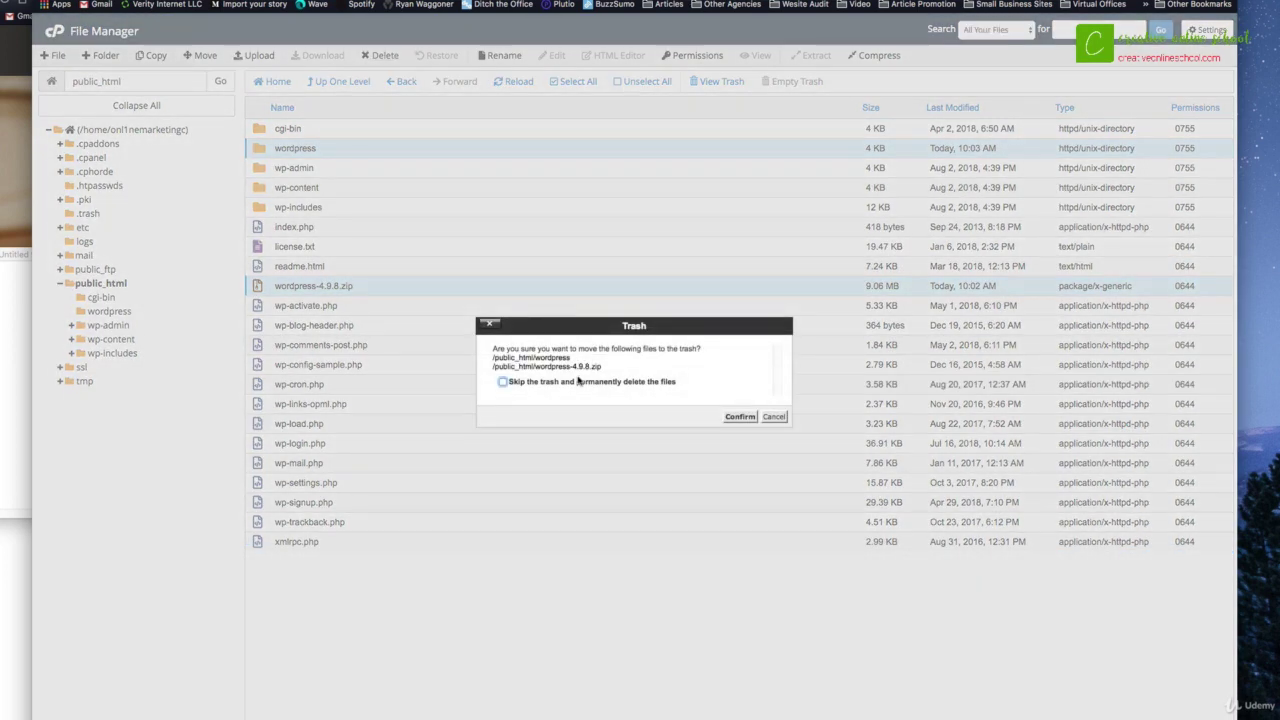
{"action": "left_click", "coordinate": [580, 384]}
{"action": "left_click", "coordinate": [740, 416]}
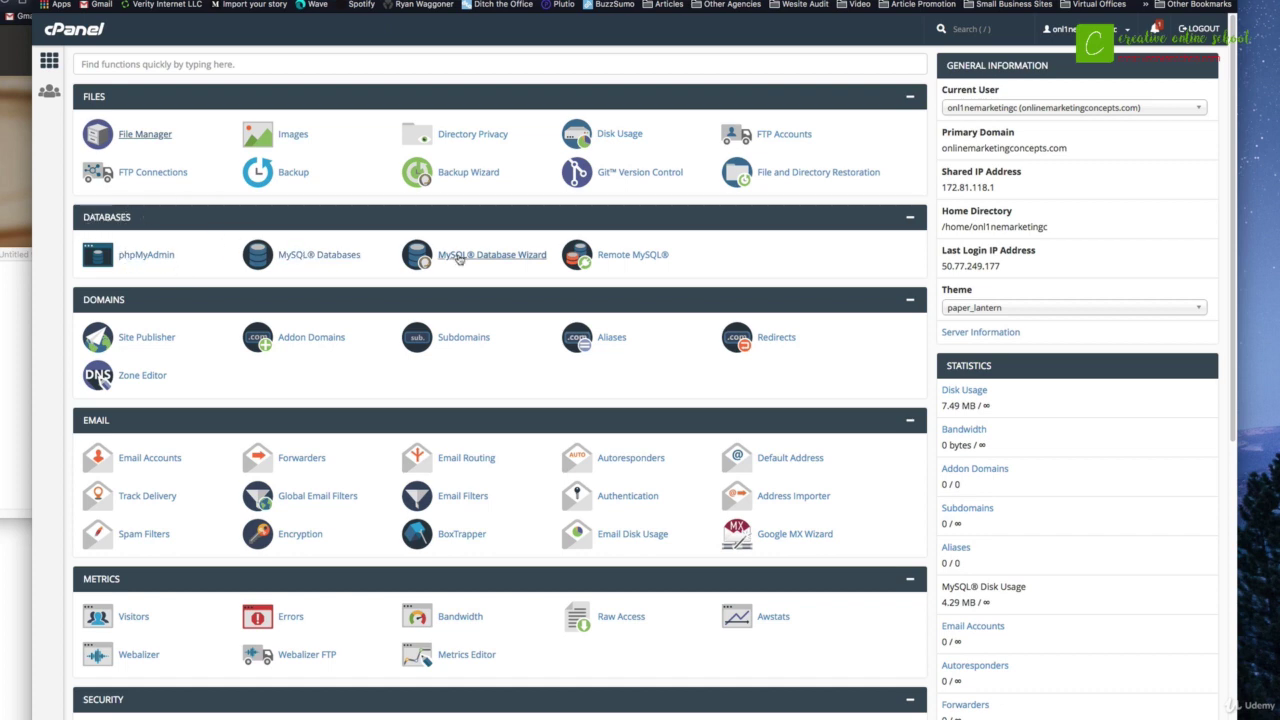
Step: Launch the MySQL Database Wizard from the Databases section of the cPanel home page
{"action": "left_click", "coordinate": [503, 259]}
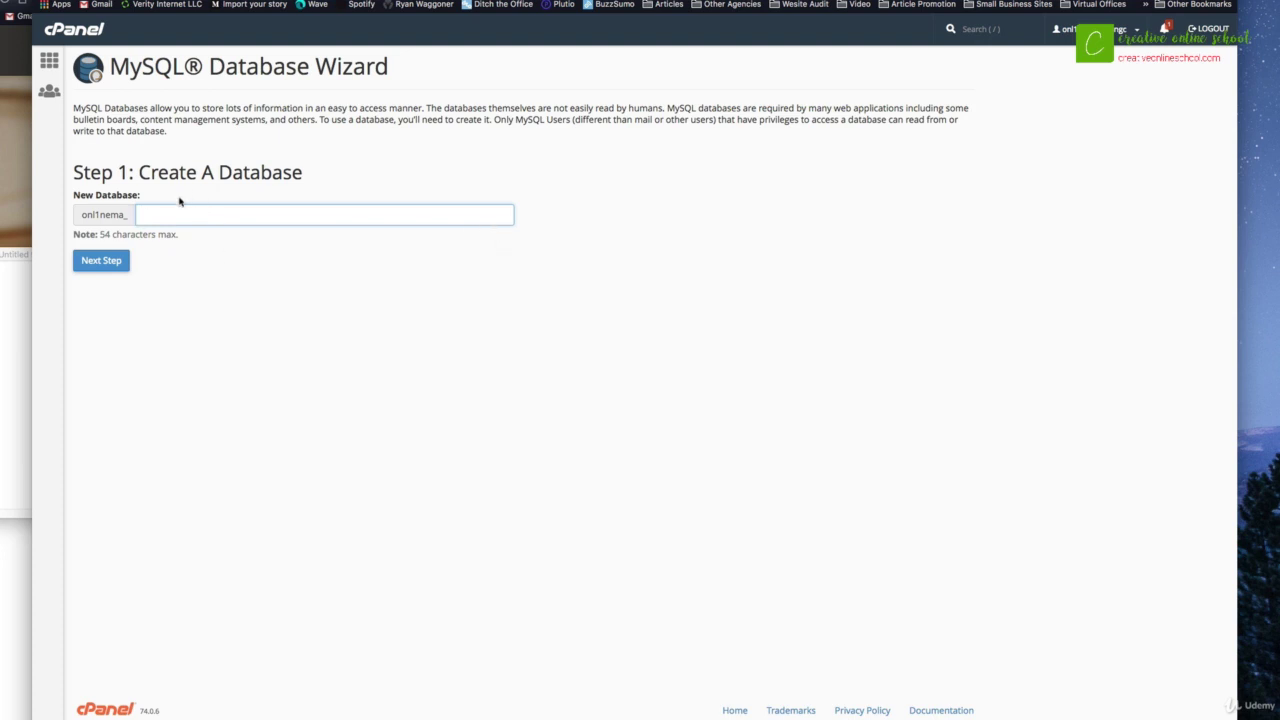
Step: Enter 4wfg as the new database name and copy the onl1nema_ prefix into the notes
{"action": "type", "text": "4wl"}
{"action": "left_click", "coordinate": [87, 214]}
{"action": "left_click_drag", "start_coordinate": [87, 214], "coordinate": [137, 216]}
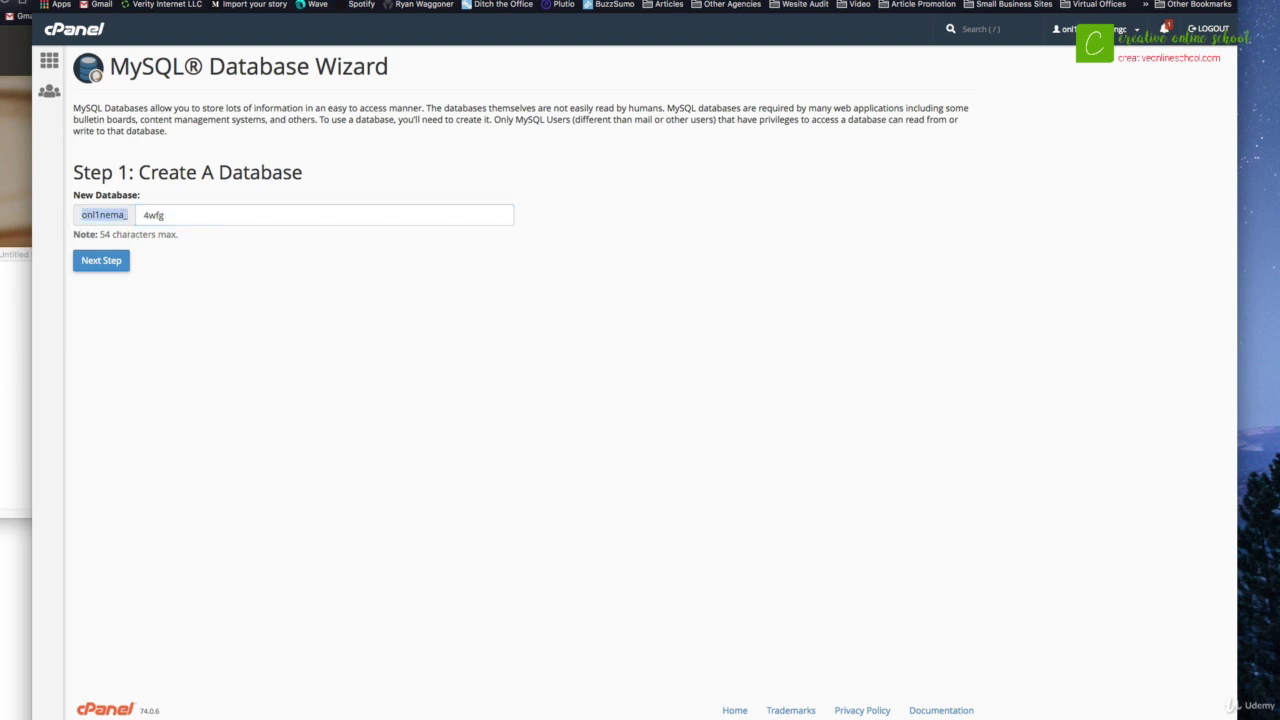
{"action": "left_click", "coordinate": [20, 345]}
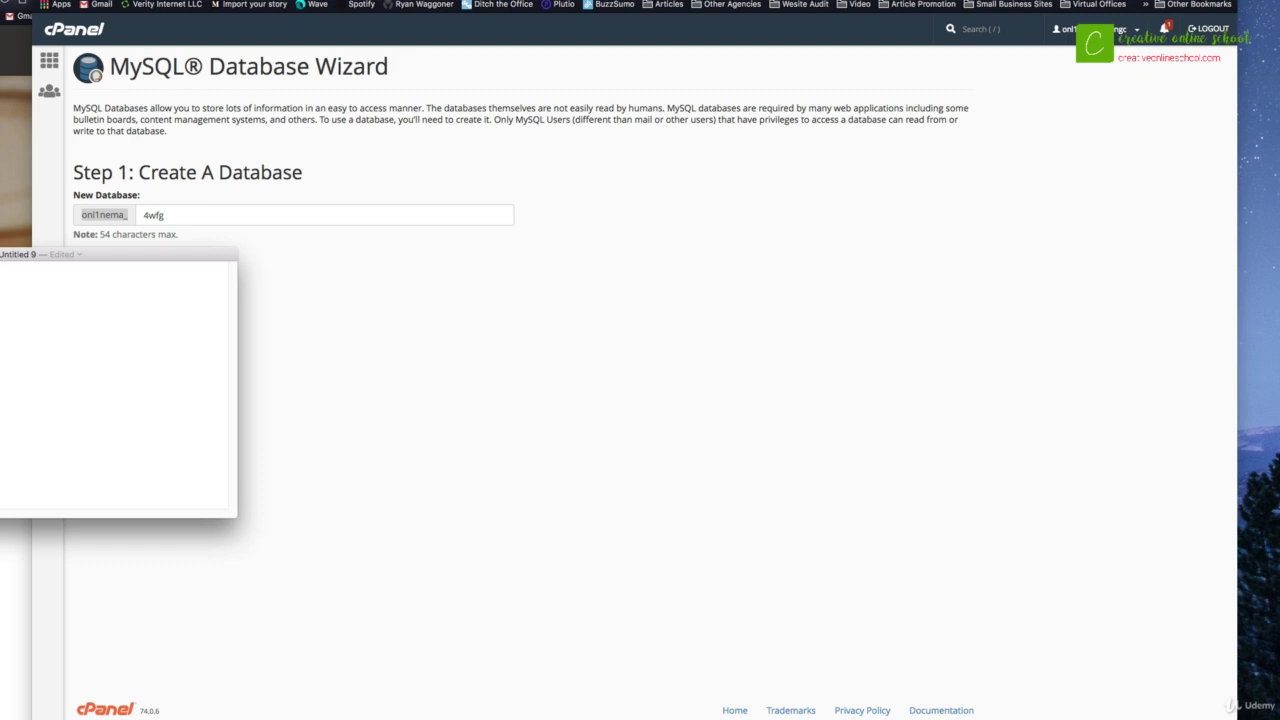
{"action": "left_click", "coordinate": [152, 213]}
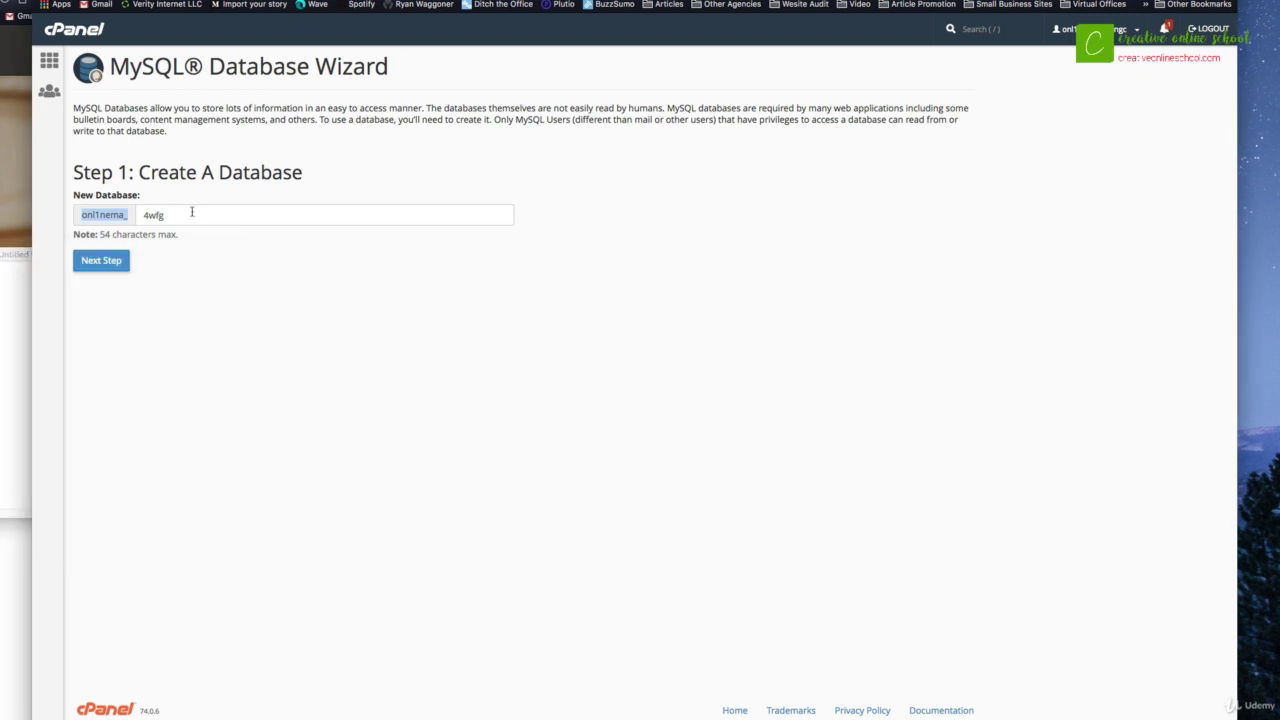
Step: Record the database name 4wfg in the notes and create the database
{"action": "left_click_drag", "start_coordinate": [191, 212], "coordinate": [132, 219]}
{"action": "left_click", "coordinate": [20, 282]}
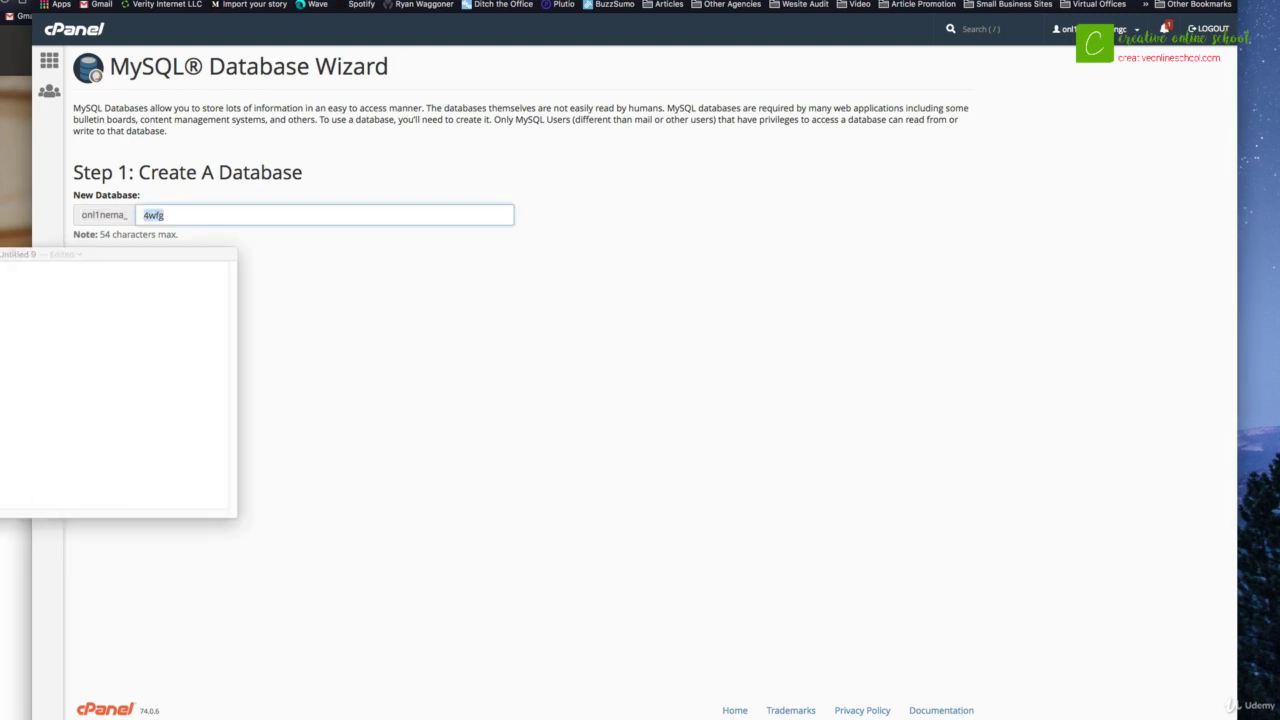
{"action": "left_click_drag", "start_coordinate": [0, 255], "coordinate": [0, 306]}
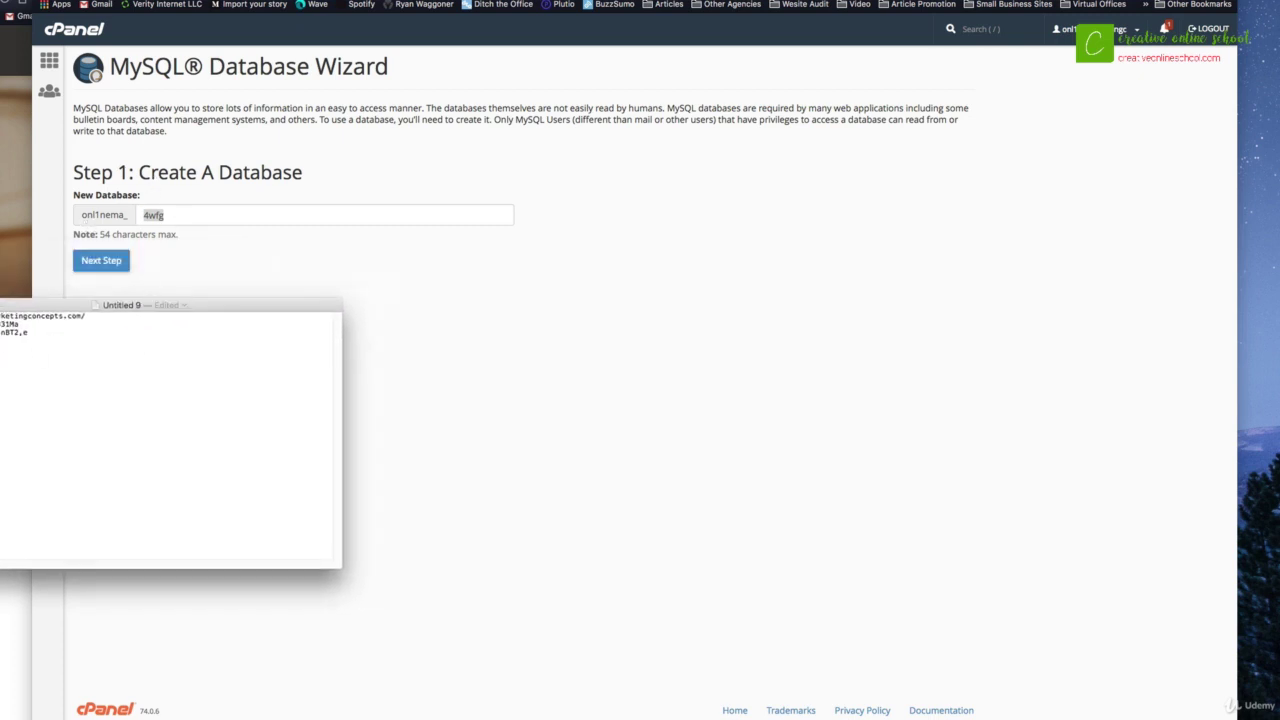
{"action": "left_click_drag", "start_coordinate": [78, 313], "coordinate": [14, 313]}
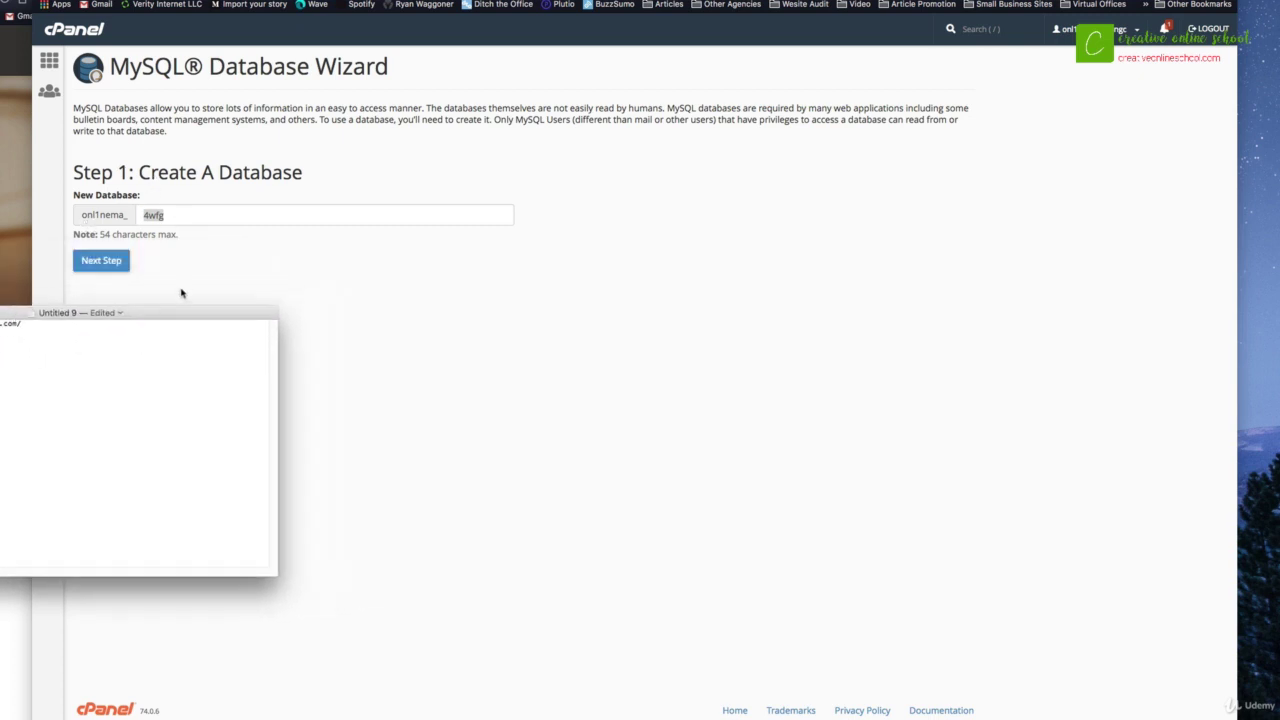
{"action": "left_click", "coordinate": [182, 290]}
{"action": "left_click", "coordinate": [101, 260]}
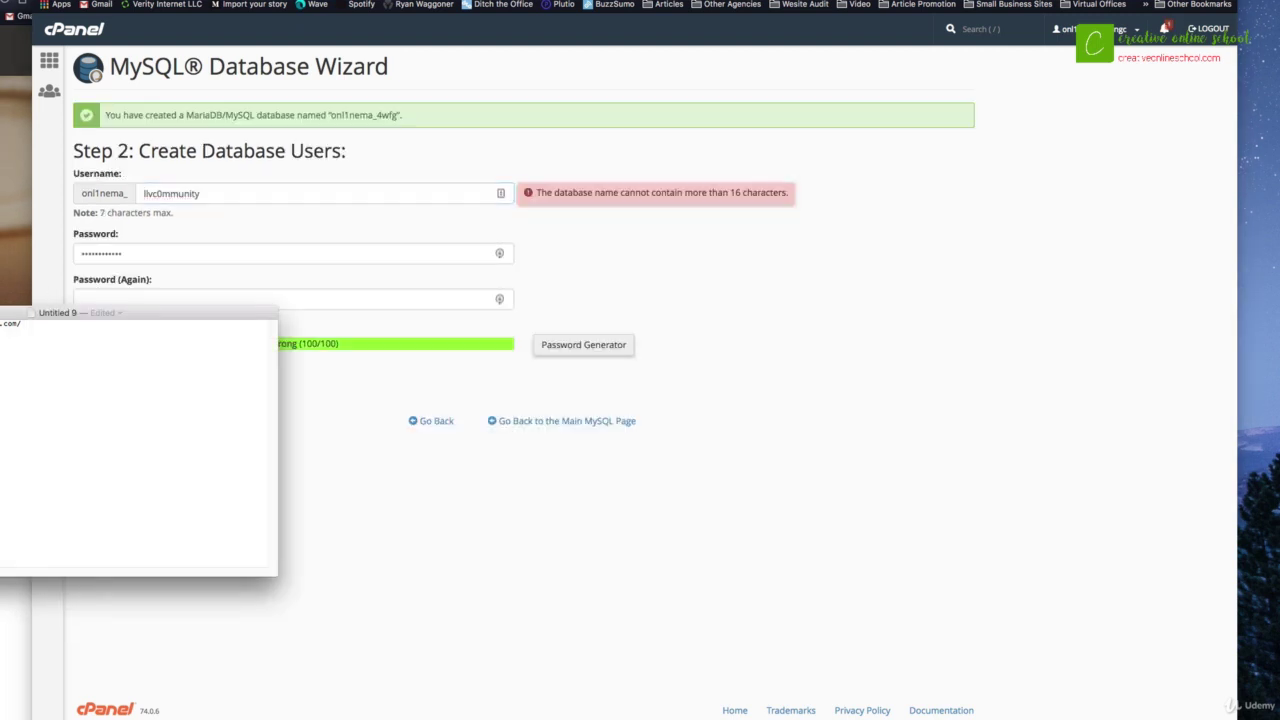
Step: Set the username to 4wfg and generate a strong password, saving it in the notes
{"action": "left_click", "coordinate": [218, 192]}
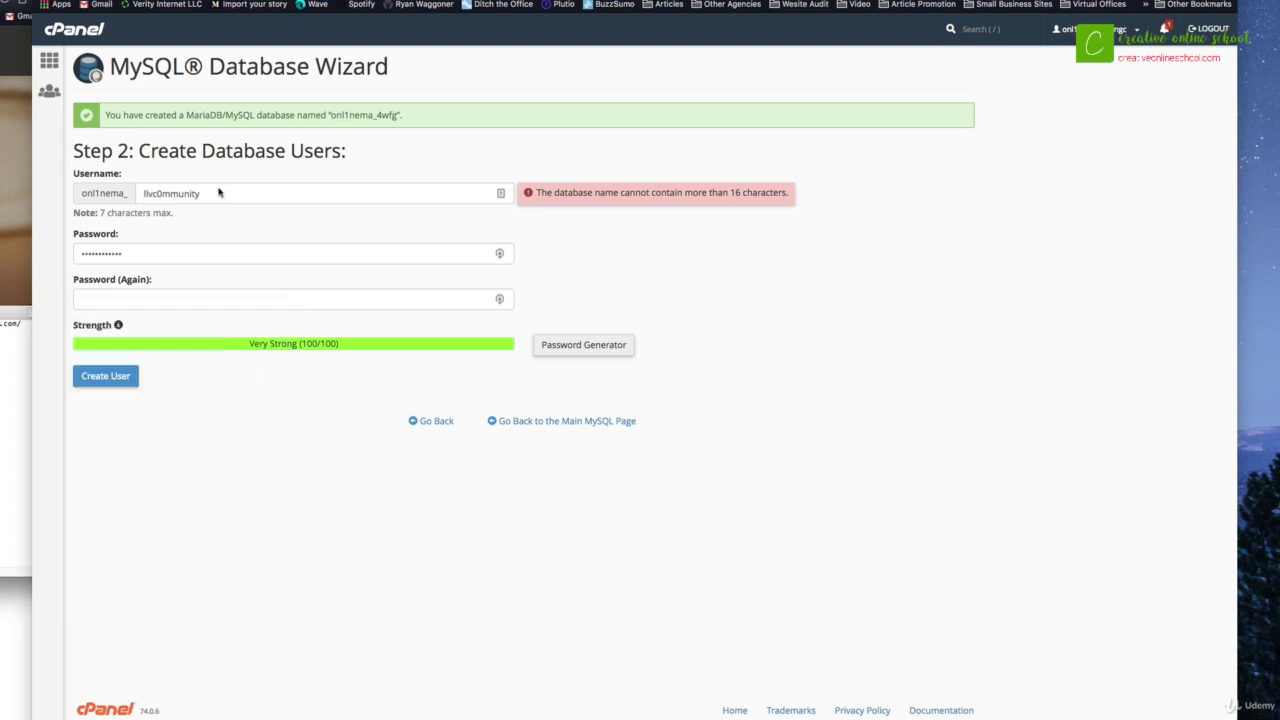
{"action": "left_click_drag", "start_coordinate": [210, 191], "coordinate": [135, 196]}
{"action": "type", "text": "4wfg"}
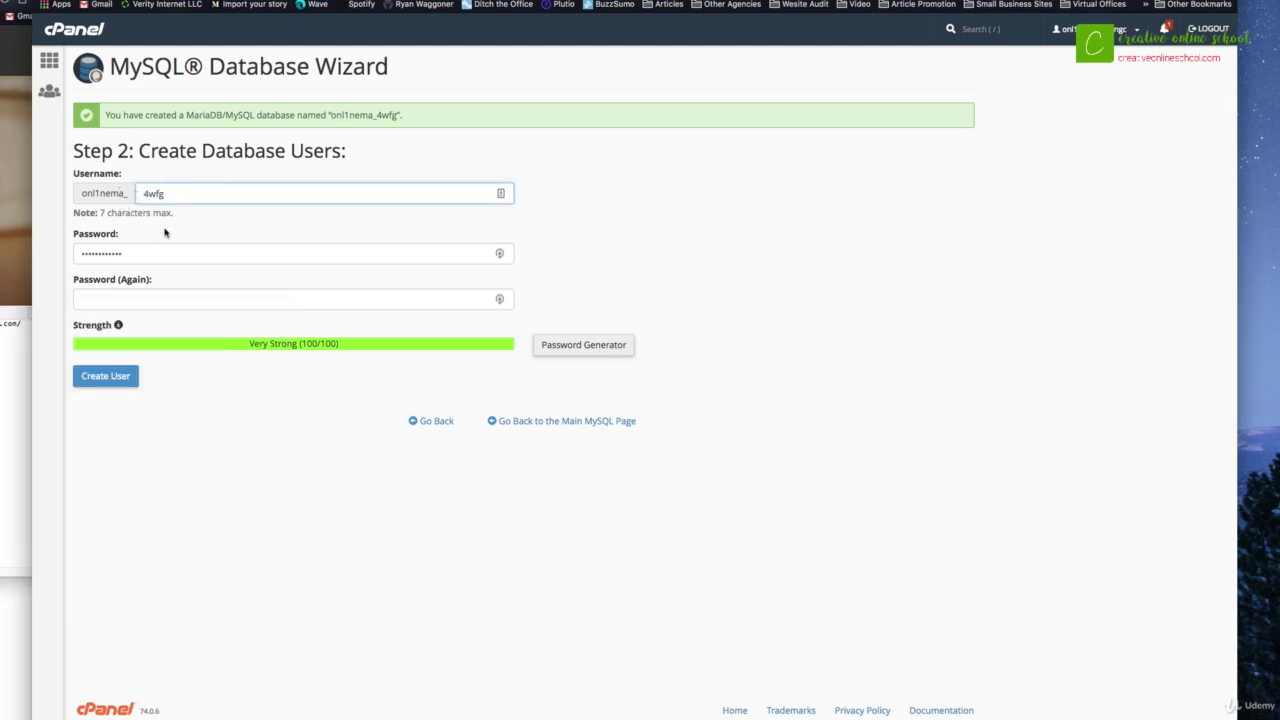
{"action": "left_click", "coordinate": [576, 345]}
{"action": "left_click_drag", "start_coordinate": [588, 331], "coordinate": [519, 329]}
{"action": "left_click", "coordinate": [16, 450]}
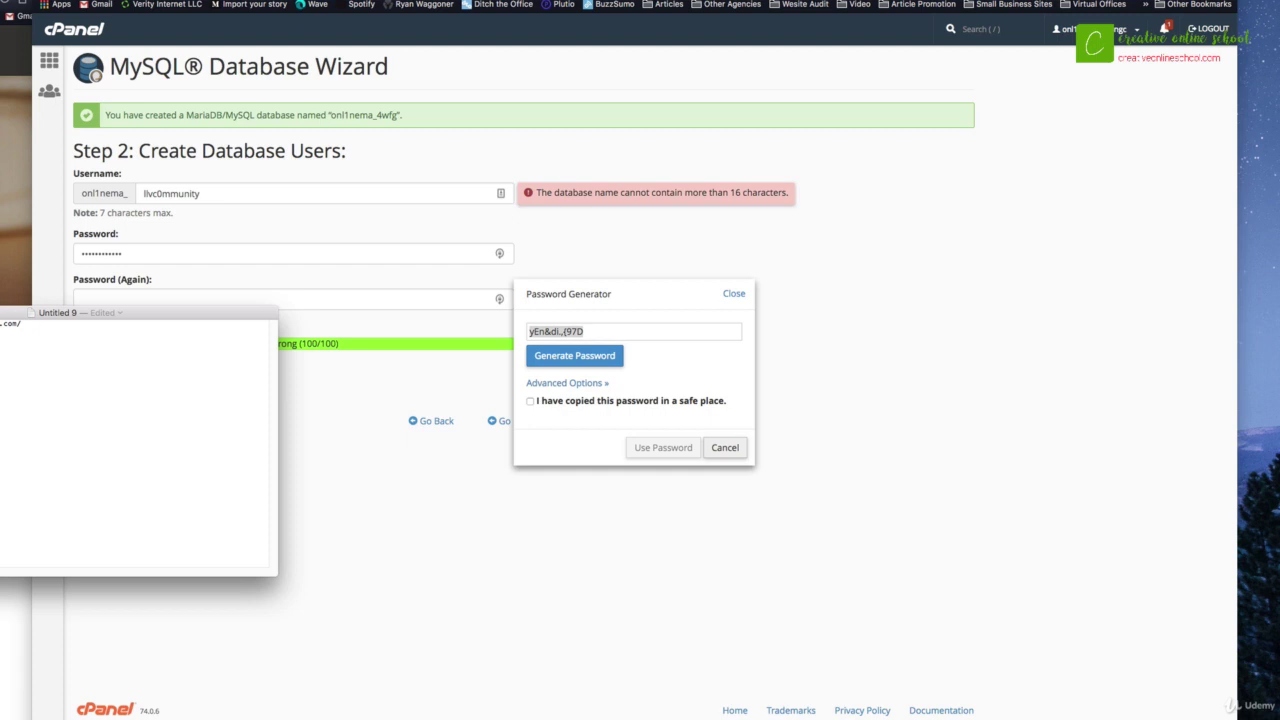
{"action": "left_click", "coordinate": [677, 328]}
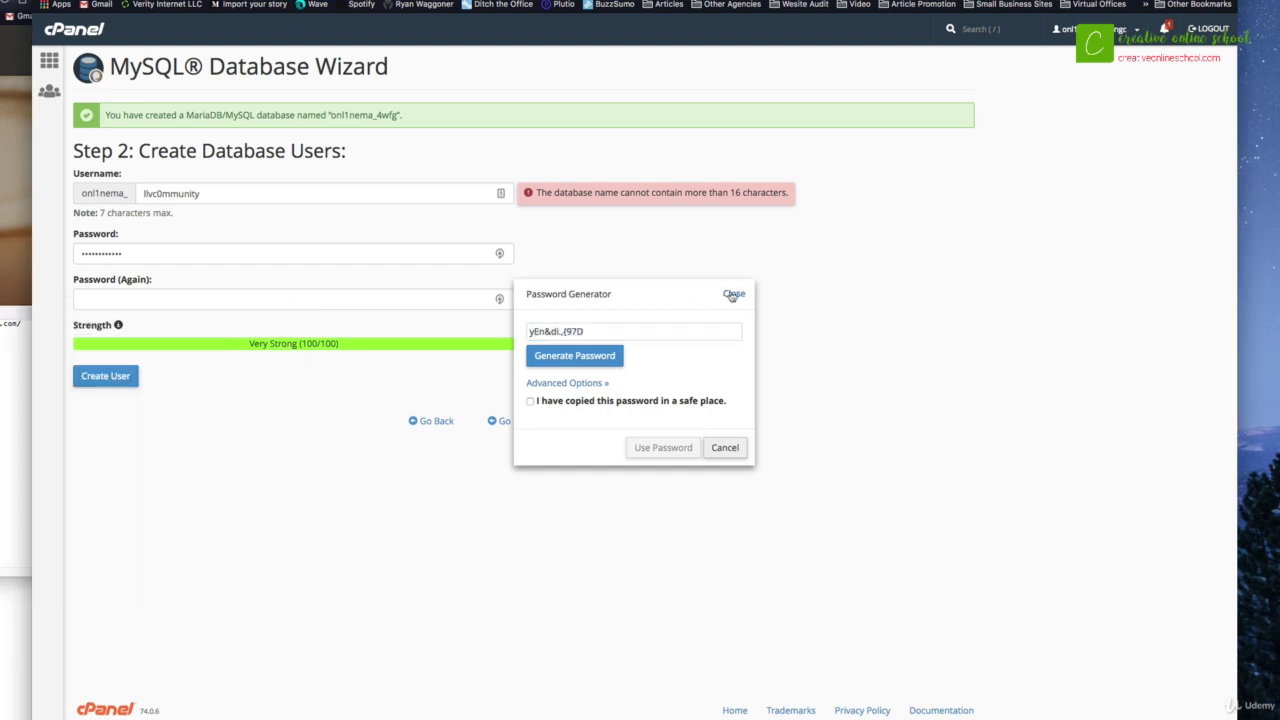
{"action": "left_click", "coordinate": [733, 295]}
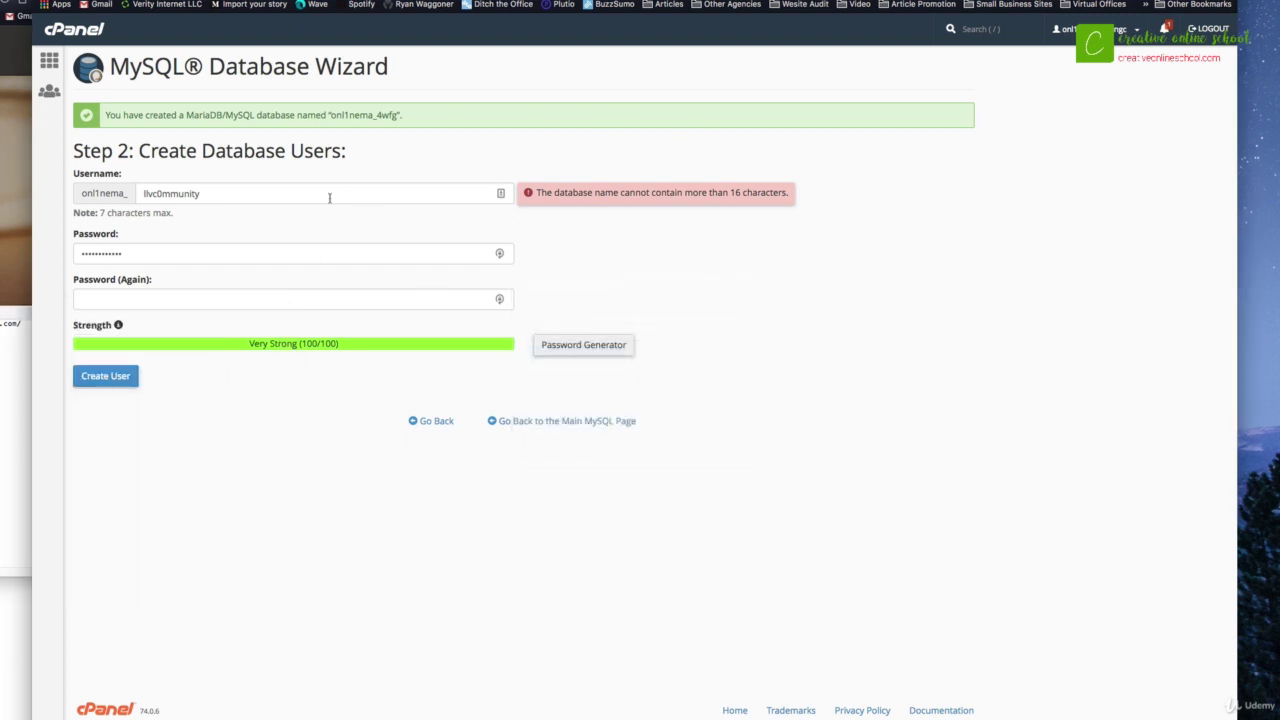
Step: Correct the username to 4wfg, fill the password confirmation, and create the user
{"action": "left_click", "coordinate": [15, 400]}
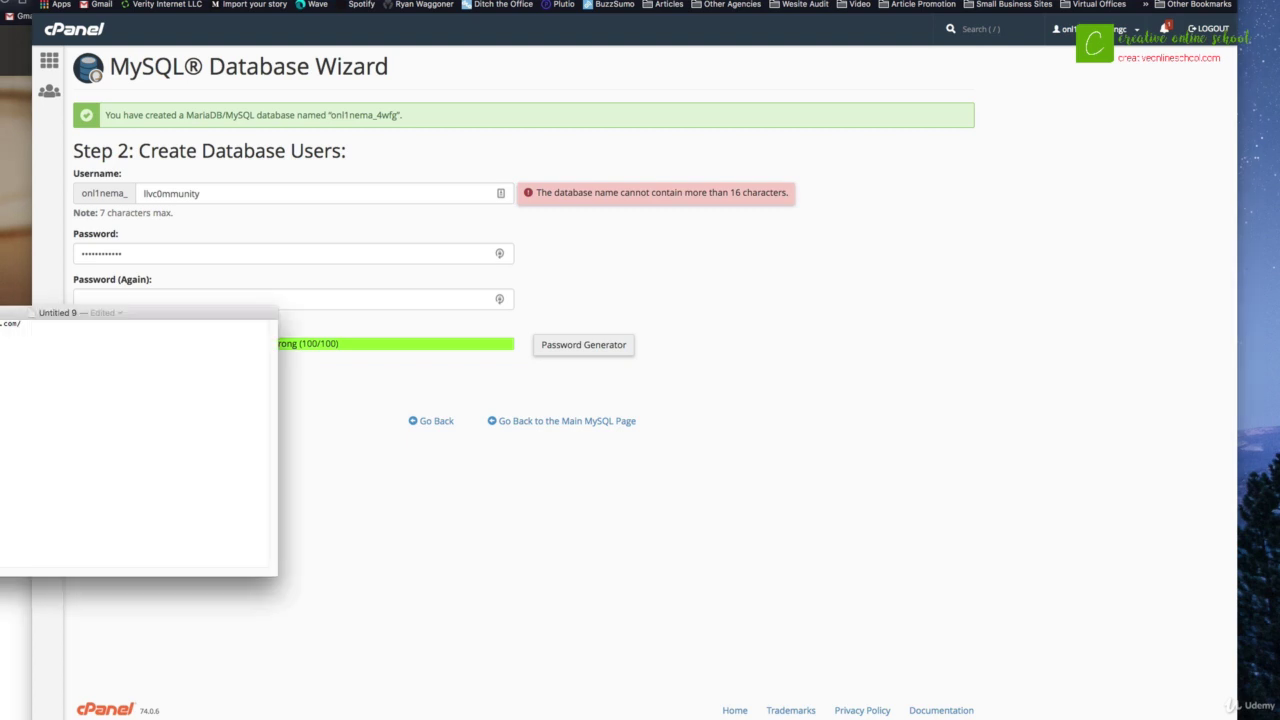
{"action": "left_click", "coordinate": [217, 193]}
{"action": "double_click", "coordinate": [217, 191]}
{"action": "type", "text": "4wfg"}
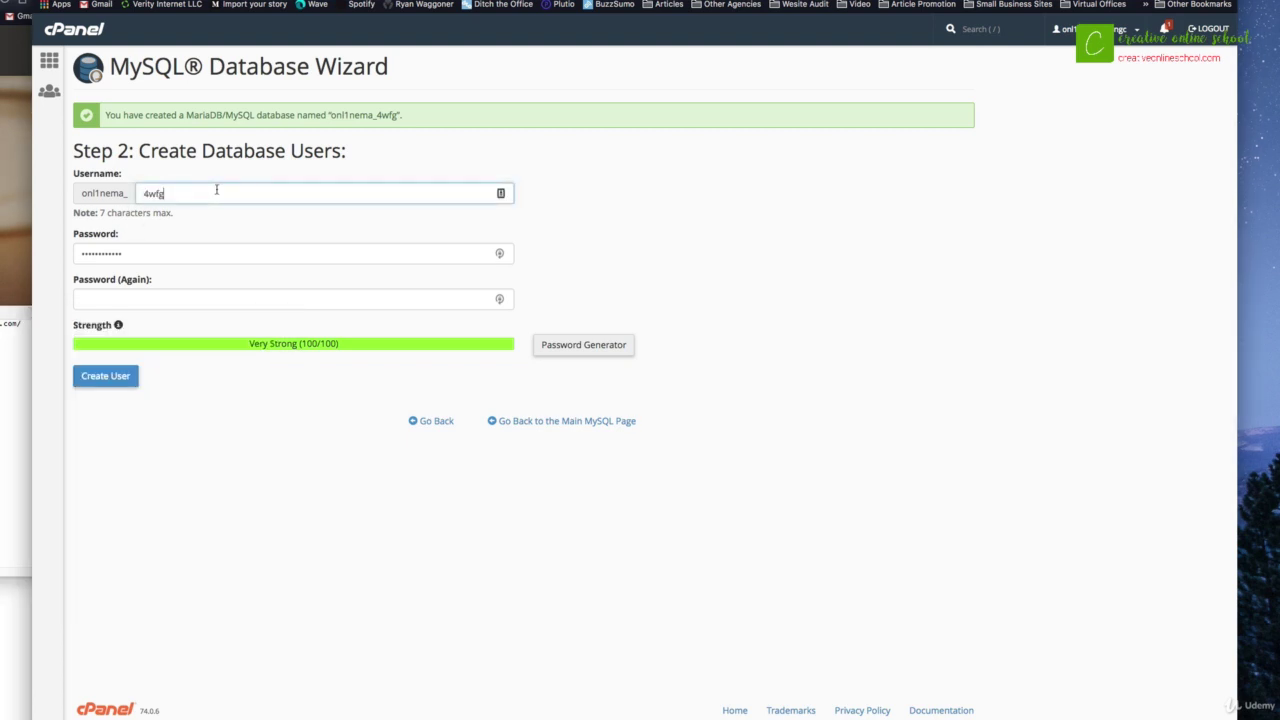
{"action": "key", "text": "super+Tab"}
{"action": "key", "text": "super+Tab"}
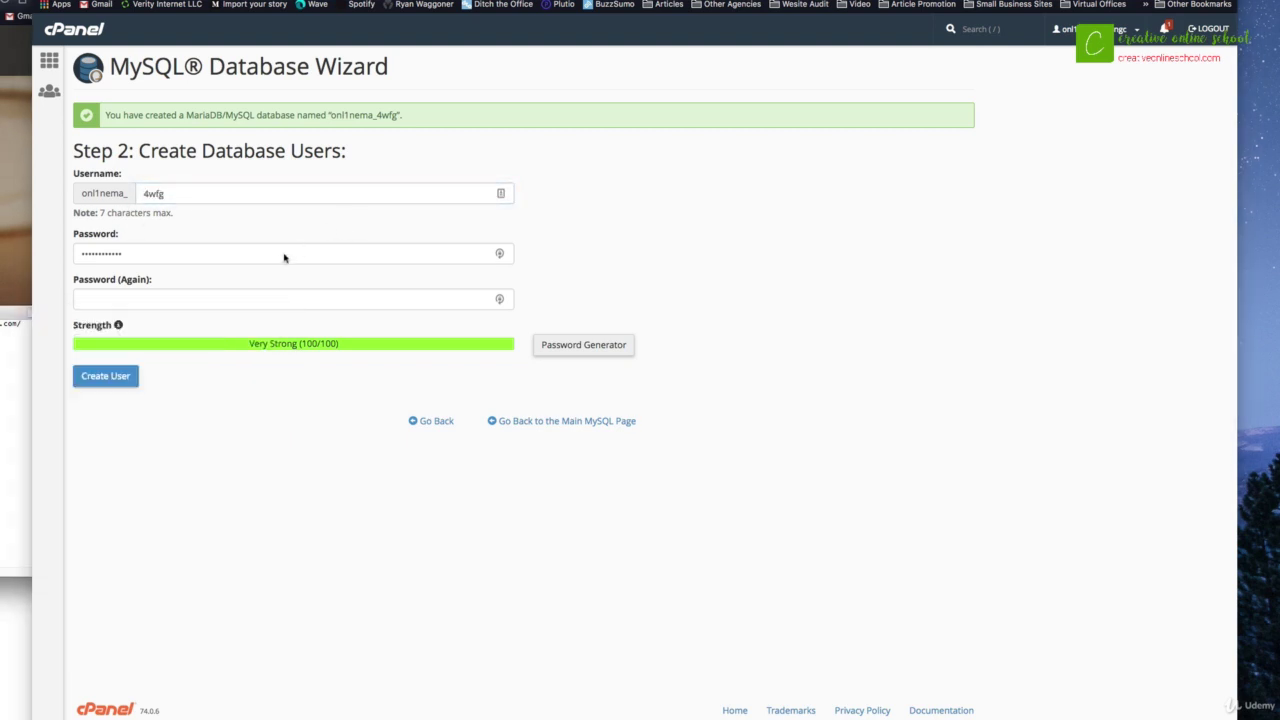
{"action": "double_click", "coordinate": [283, 254]}
{"action": "left_click", "coordinate": [265, 304]}
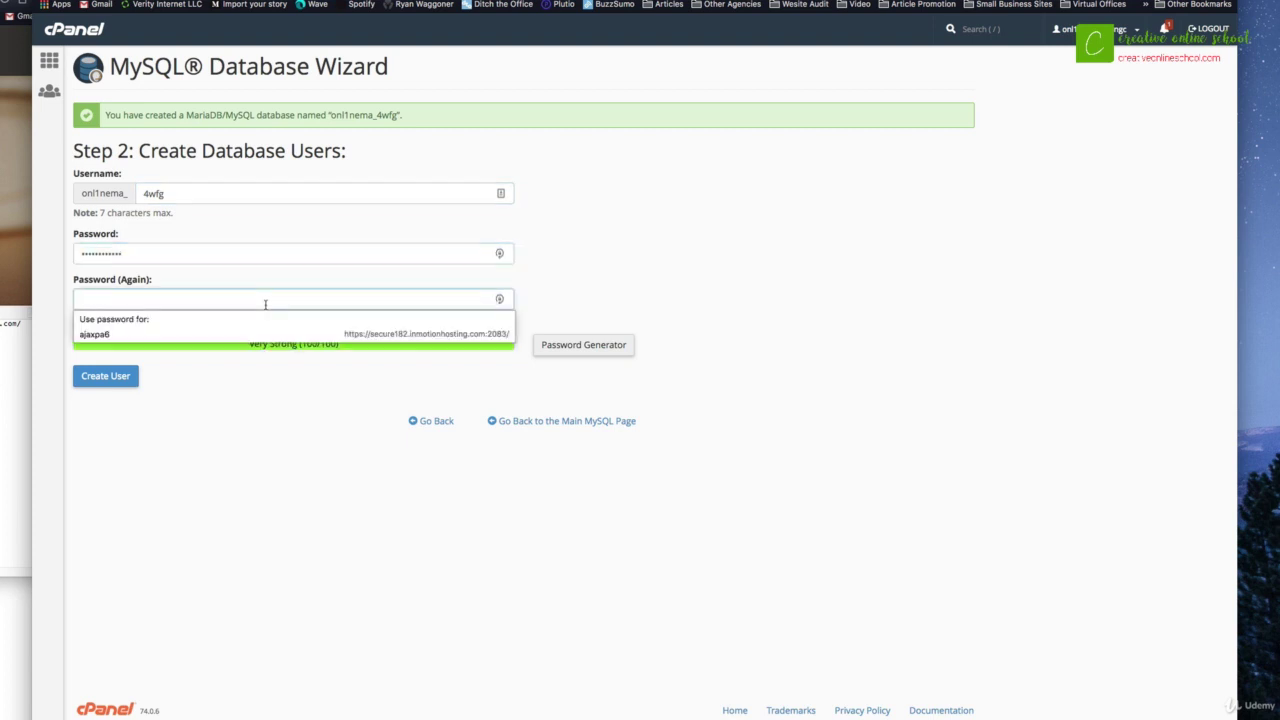
{"action": "key", "text": "super+v"}
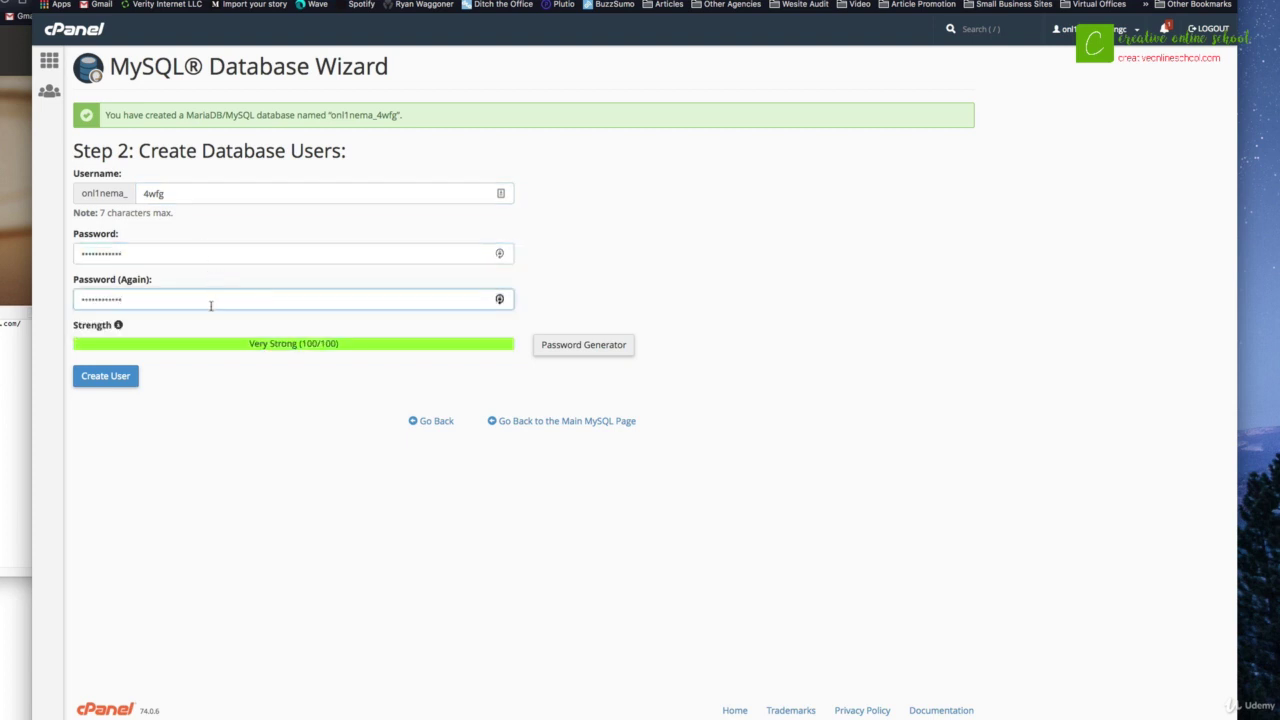
{"action": "left_click", "coordinate": [129, 377]}
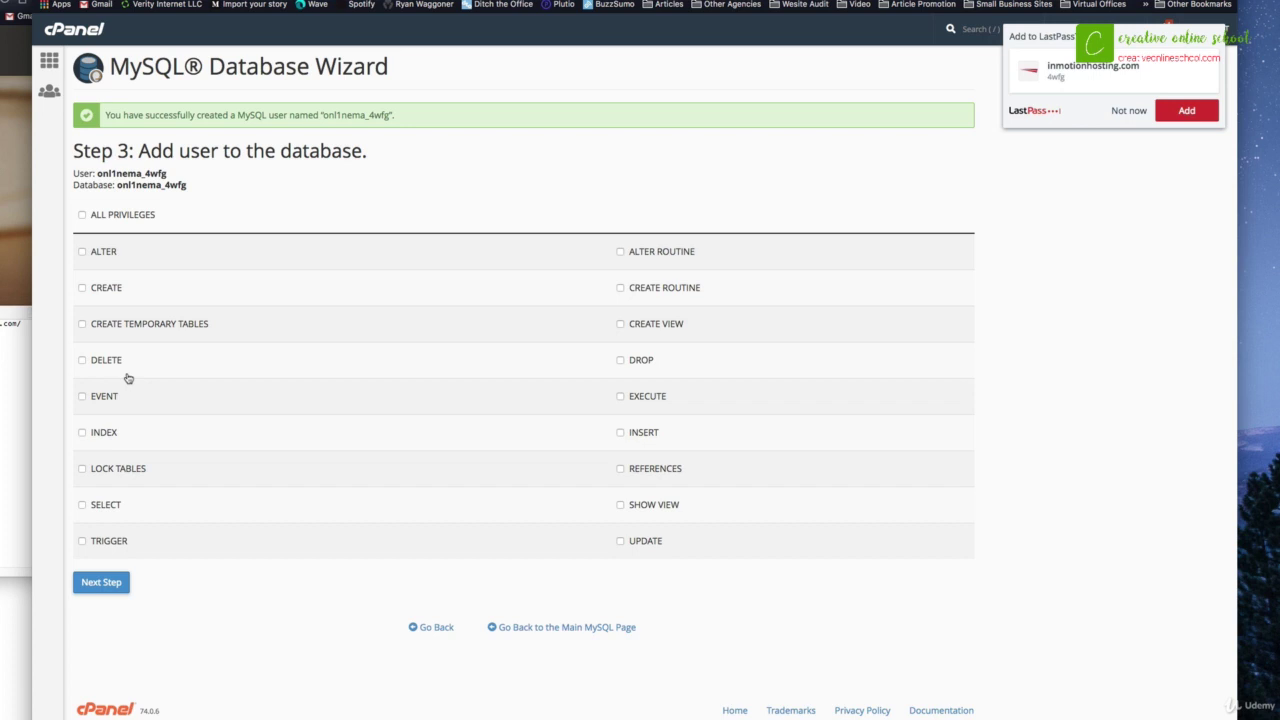
Step: Grant the 4wfg user ALL PRIVILEGES on onl1nema_4wfg and return to the cPanel home page
{"action": "left_click", "coordinate": [82, 214]}
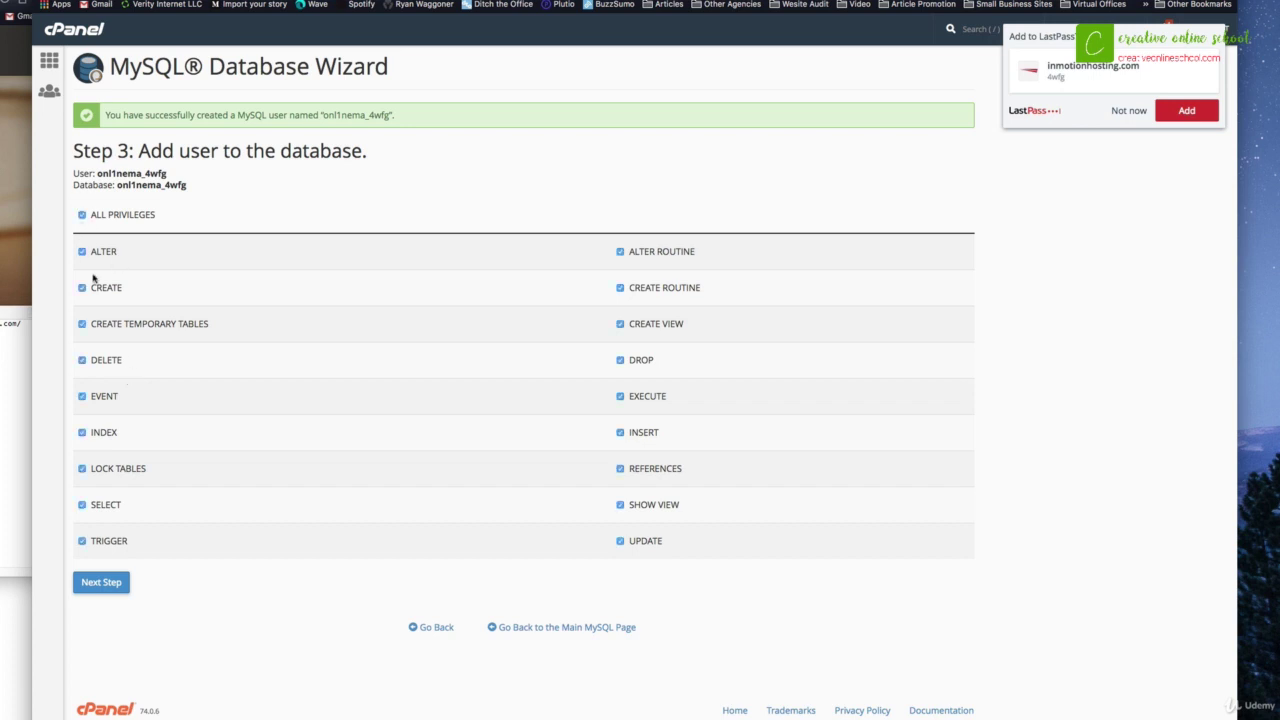
{"action": "left_click", "coordinate": [100, 583]}
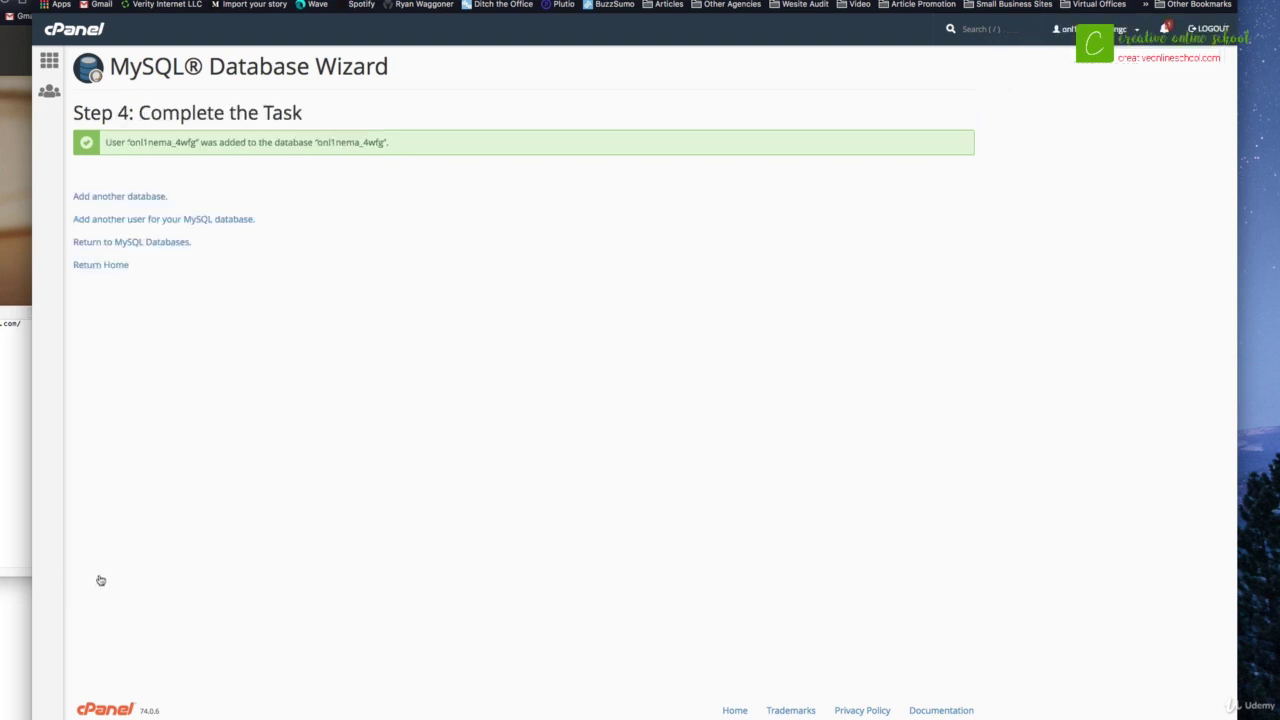
{"action": "left_click", "coordinate": [95, 265]}
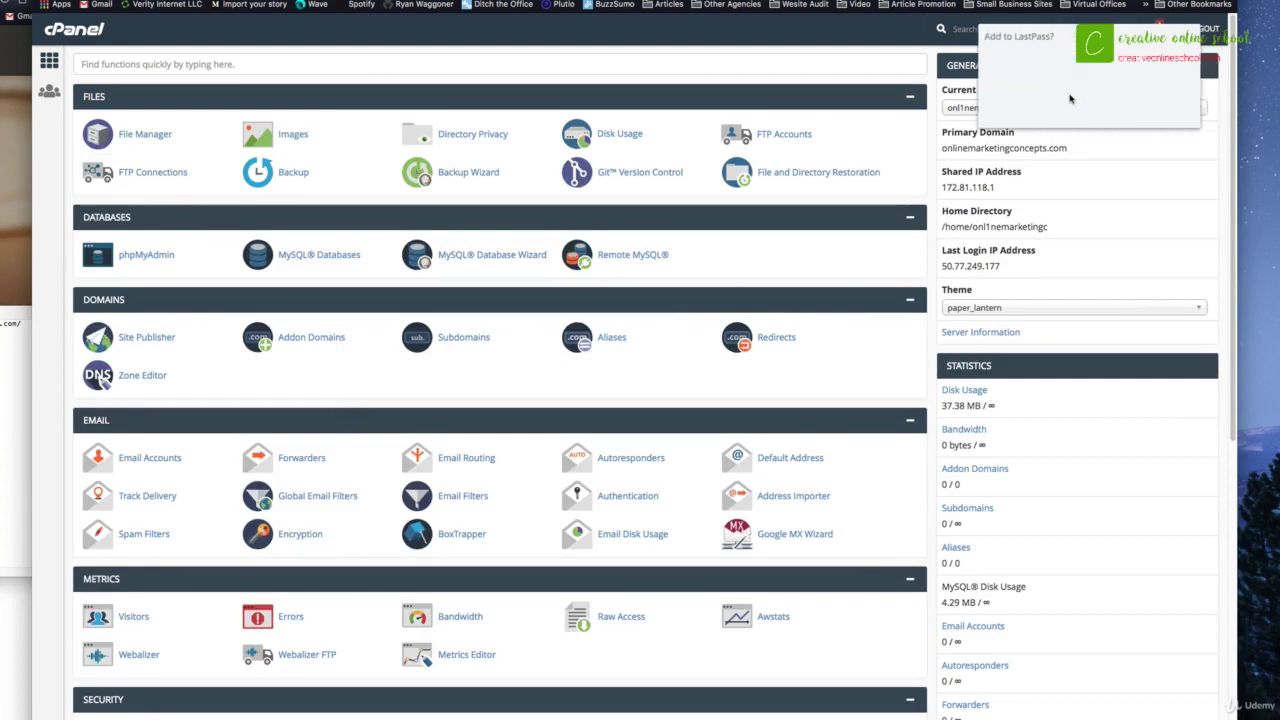